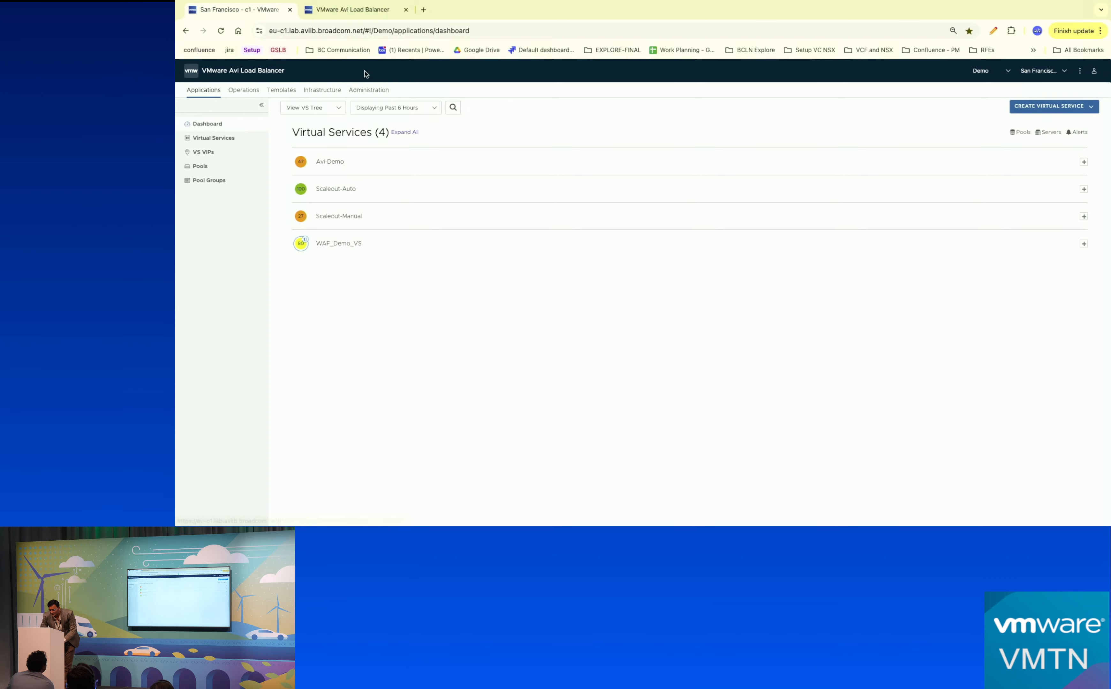
# Sign in to the second controller with the admin credentials and dismiss Chrome's password breach warning.
pyautogui.click(346, 9)
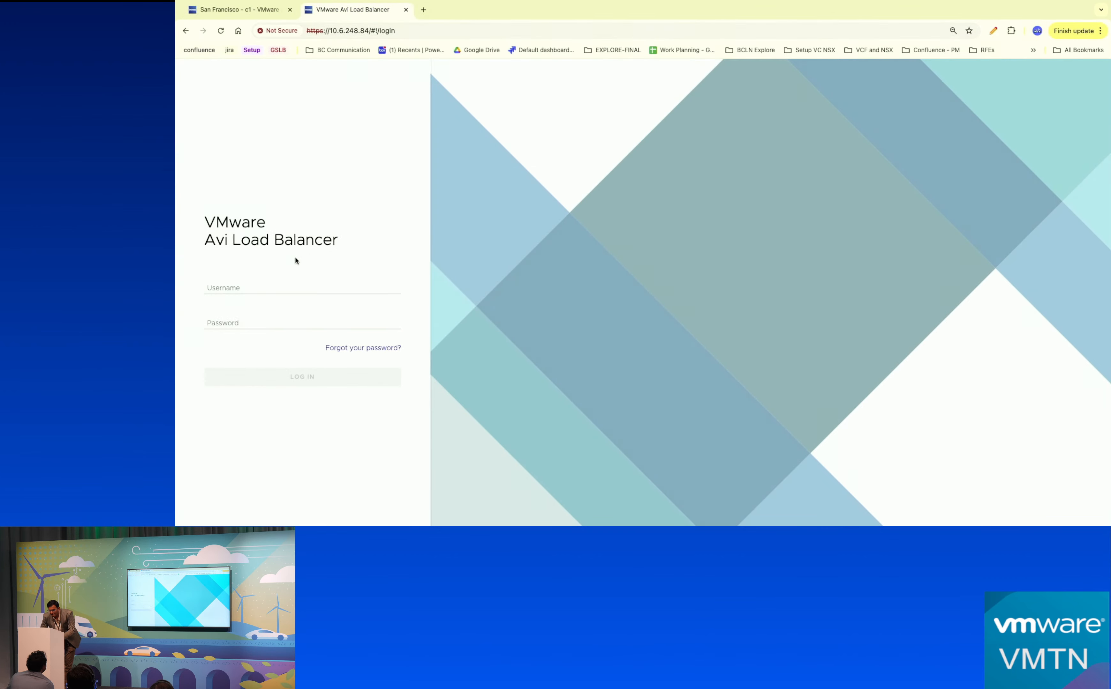
pyautogui.click(299, 285)
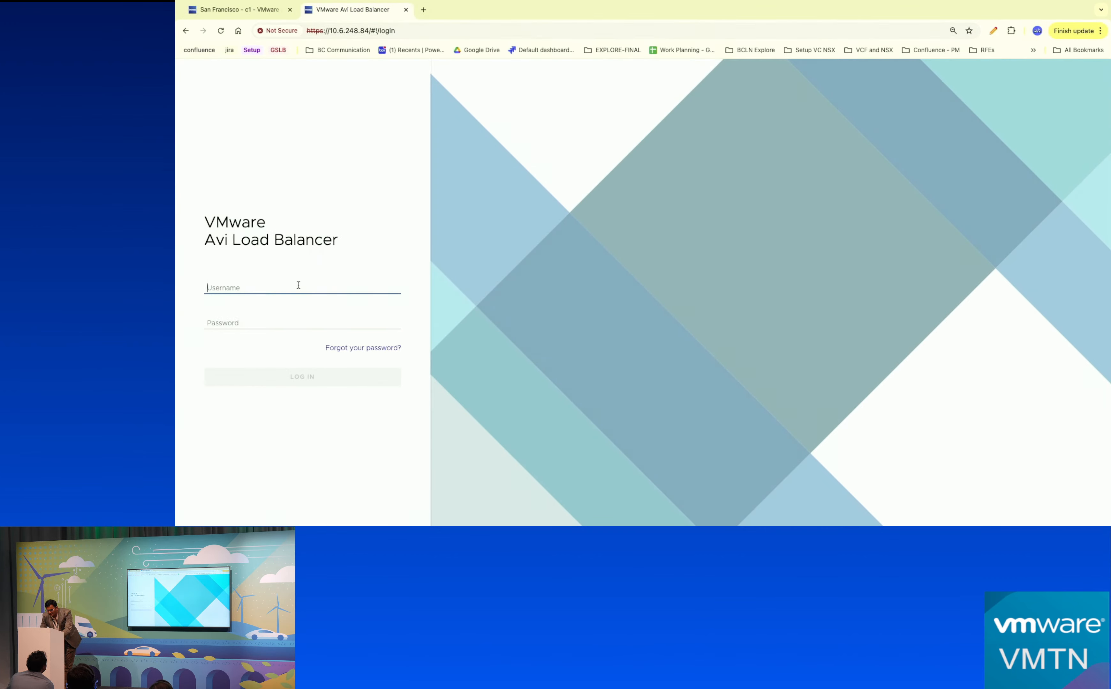
pyautogui.write('admin')
pyautogui.press('Tab')
pyautogui.write('*****')
pyautogui.press('Return')
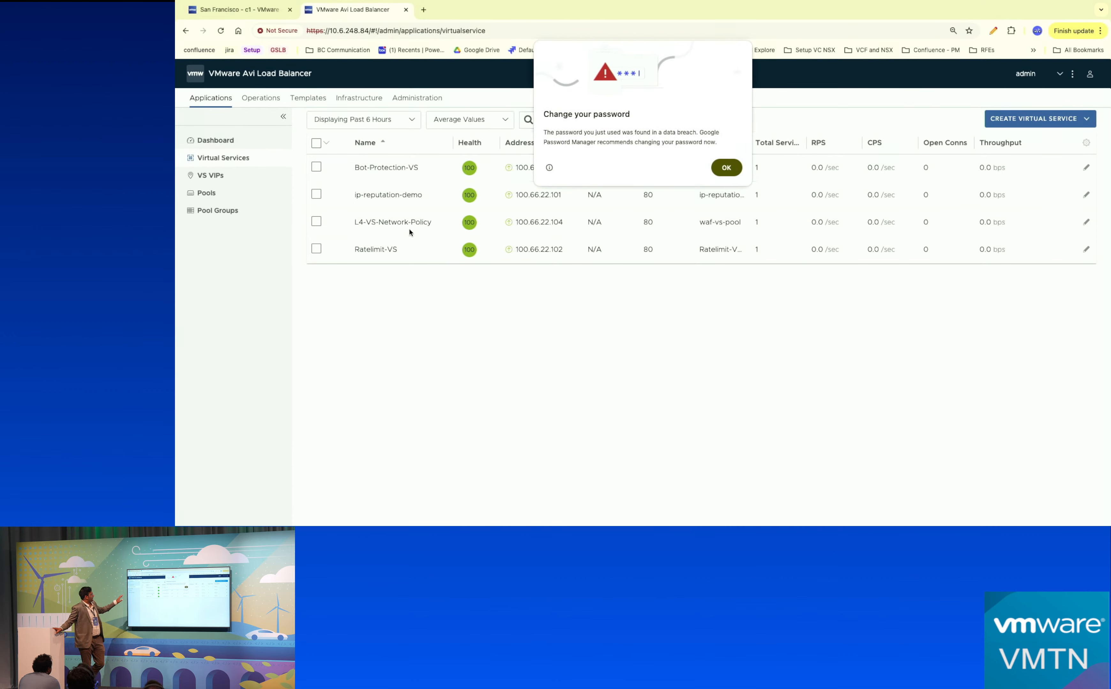
pyautogui.click(724, 168)
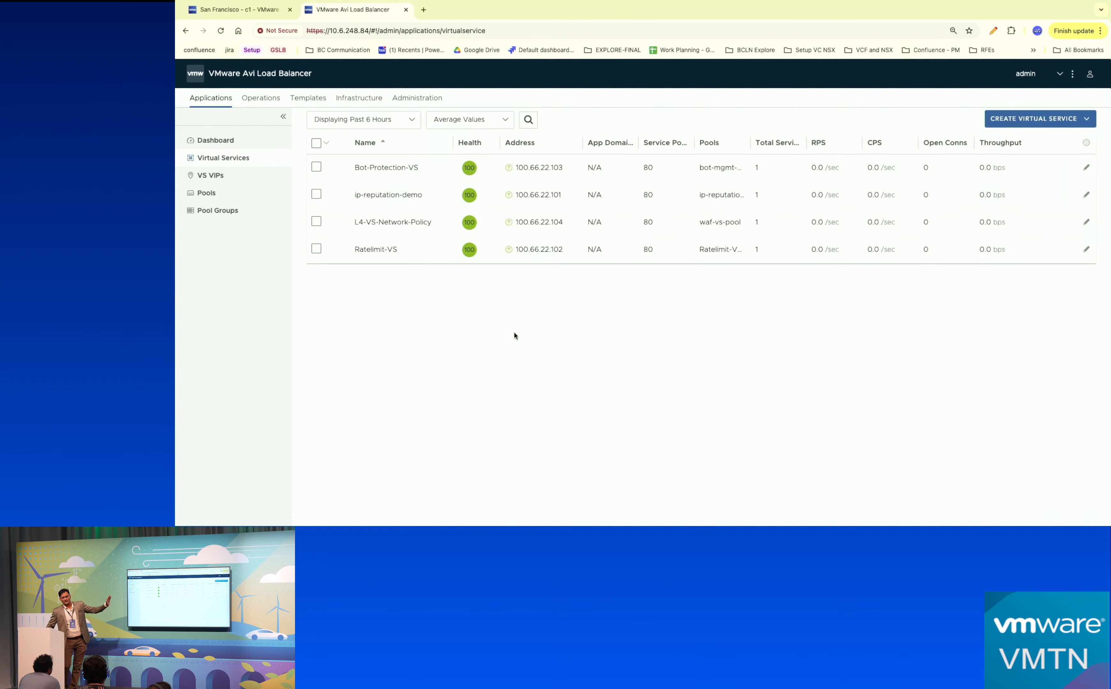
# Open L4-VS-Network-Policy from the Virtual Services list in the Edit Virtual Service dialog.
pyautogui.click(391, 227)
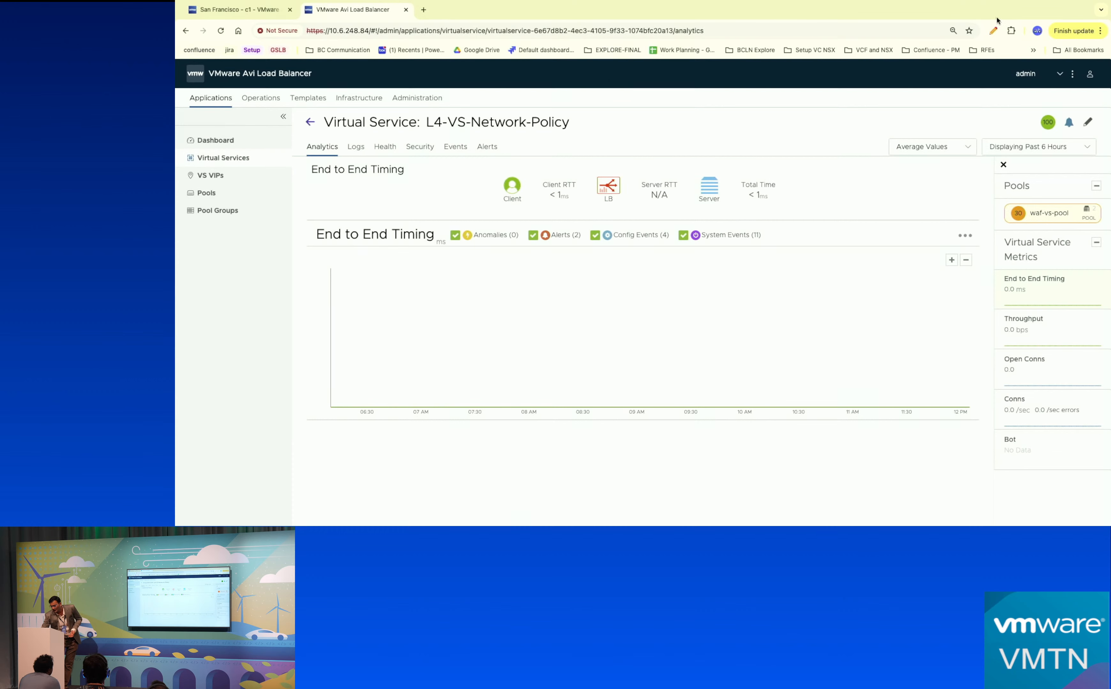
pyautogui.click(1088, 122)
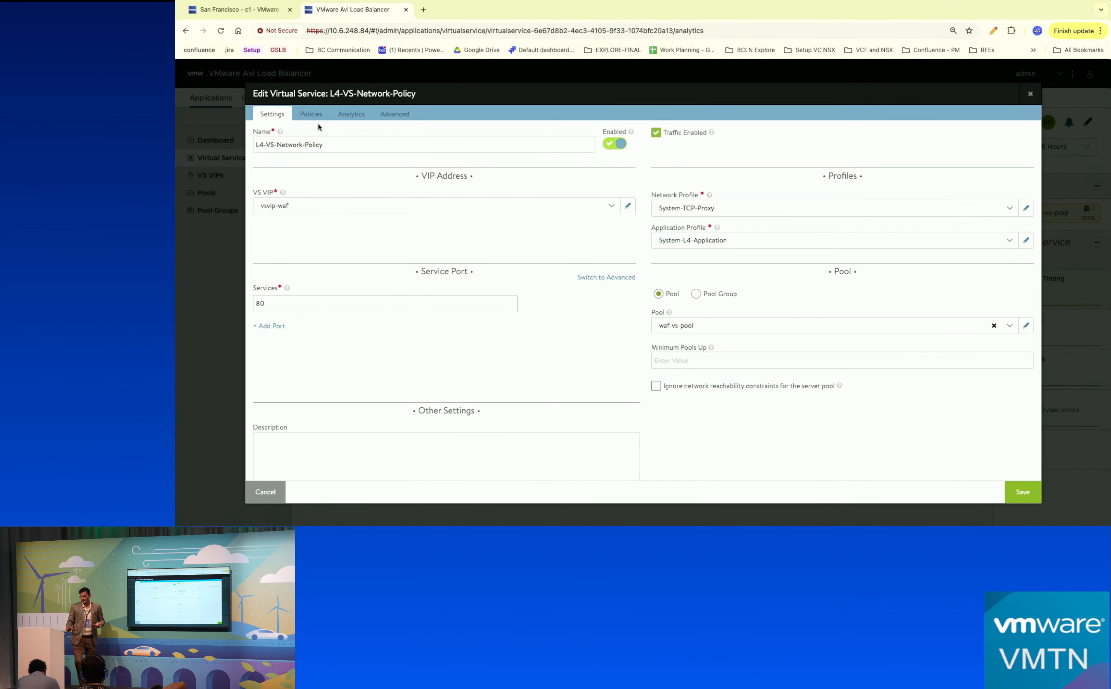
# Draft a network security rule matching service port 80, then cancel the rule and the editor.
pyautogui.click(311, 114)
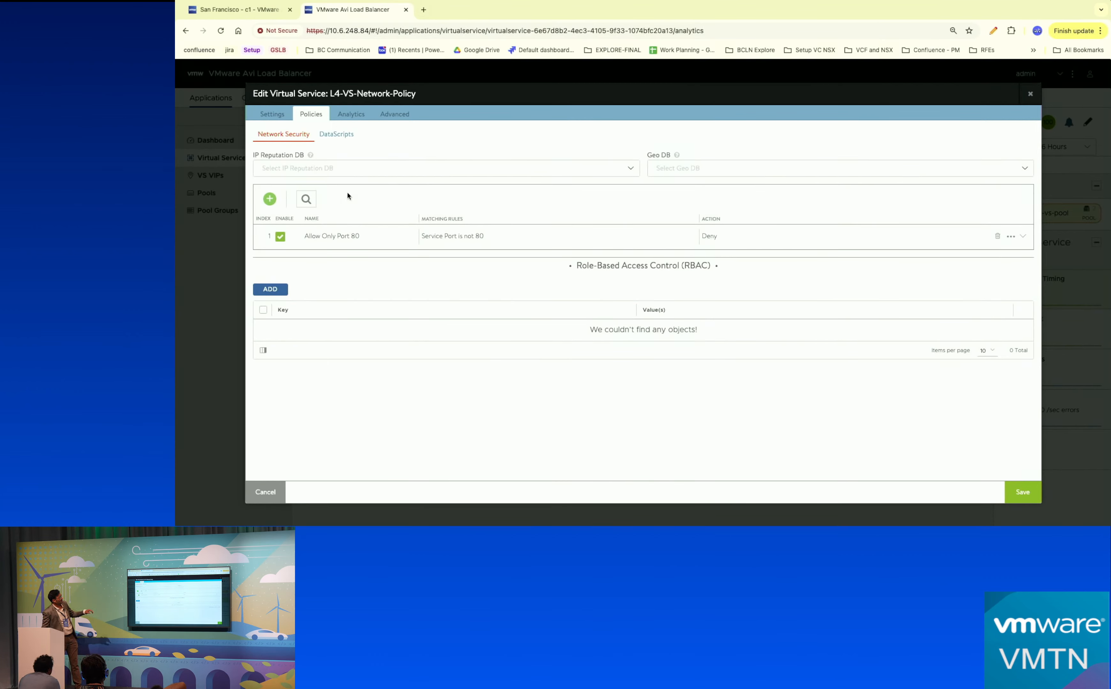
pyautogui.click(270, 200)
pyautogui.click(315, 268)
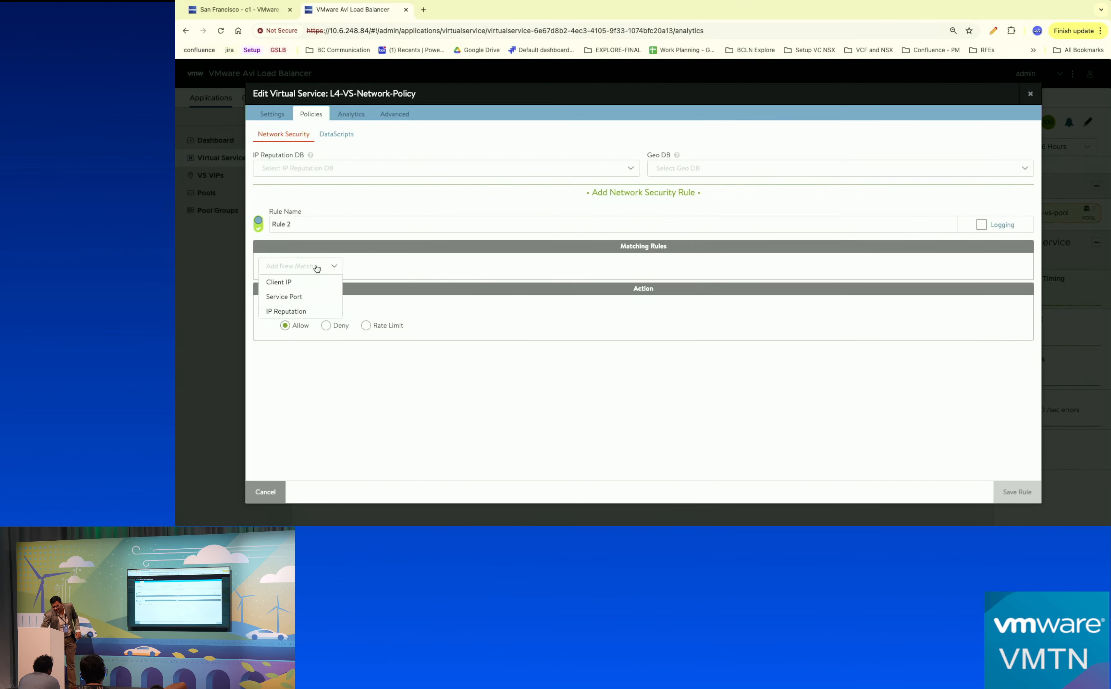
pyautogui.click(296, 296)
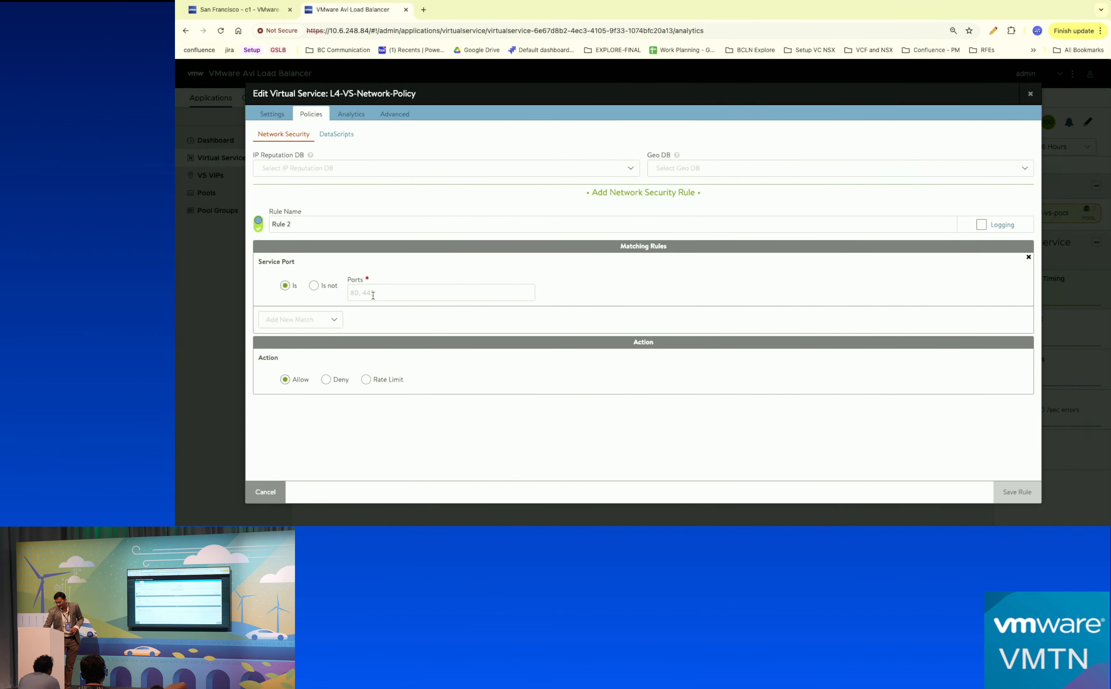
pyautogui.write('80')
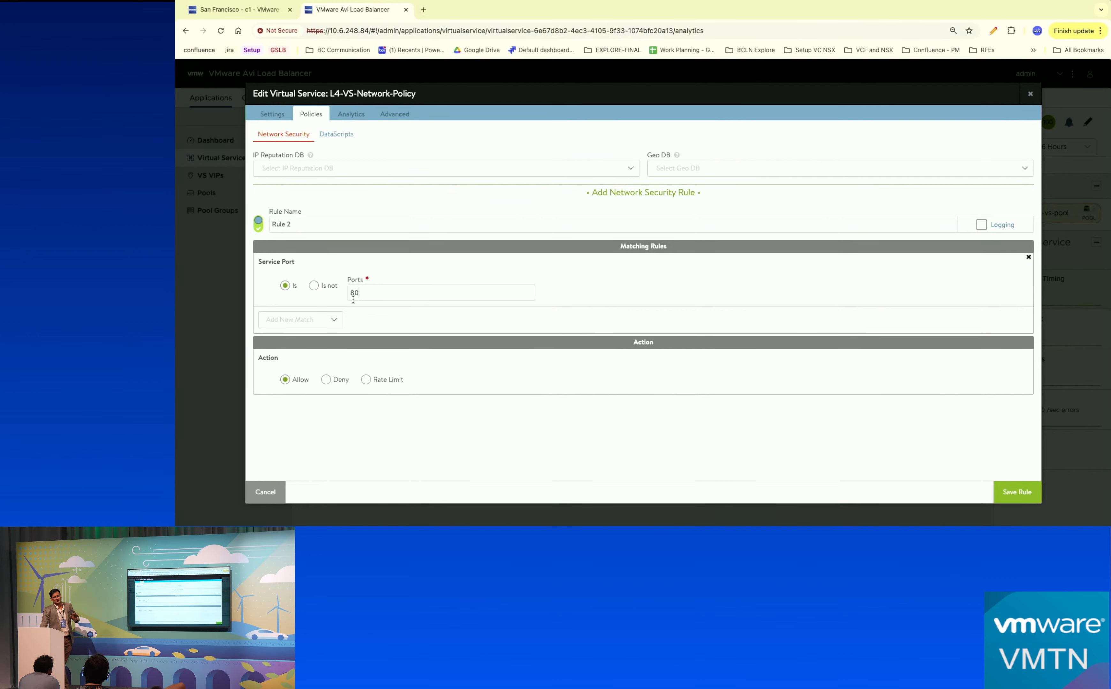
pyautogui.click(265, 491)
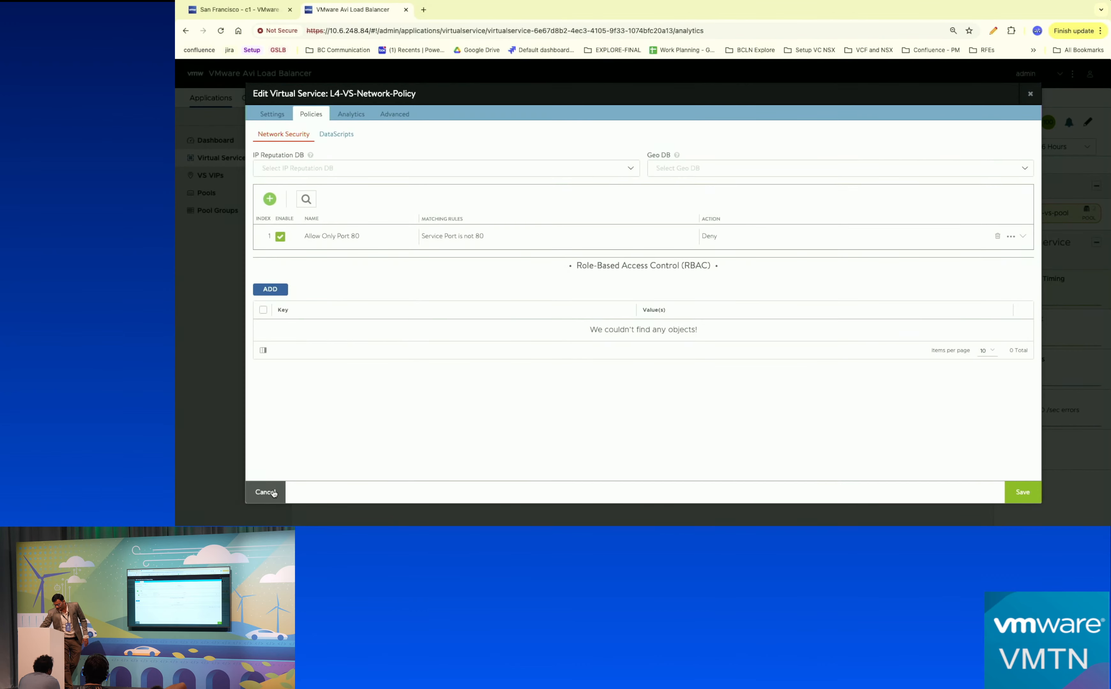
pyautogui.click(271, 491)
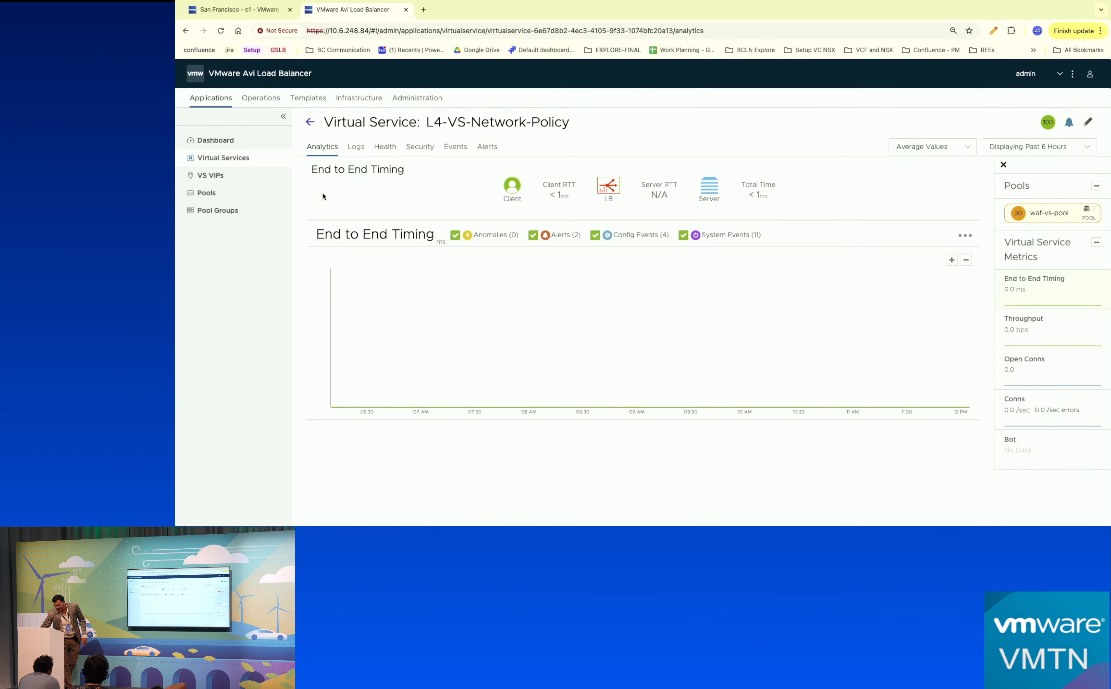
# Go back to Virtual Services and open ip-reputation-demo in the Edit Virtual Service dialog.
pyautogui.click(229, 165)
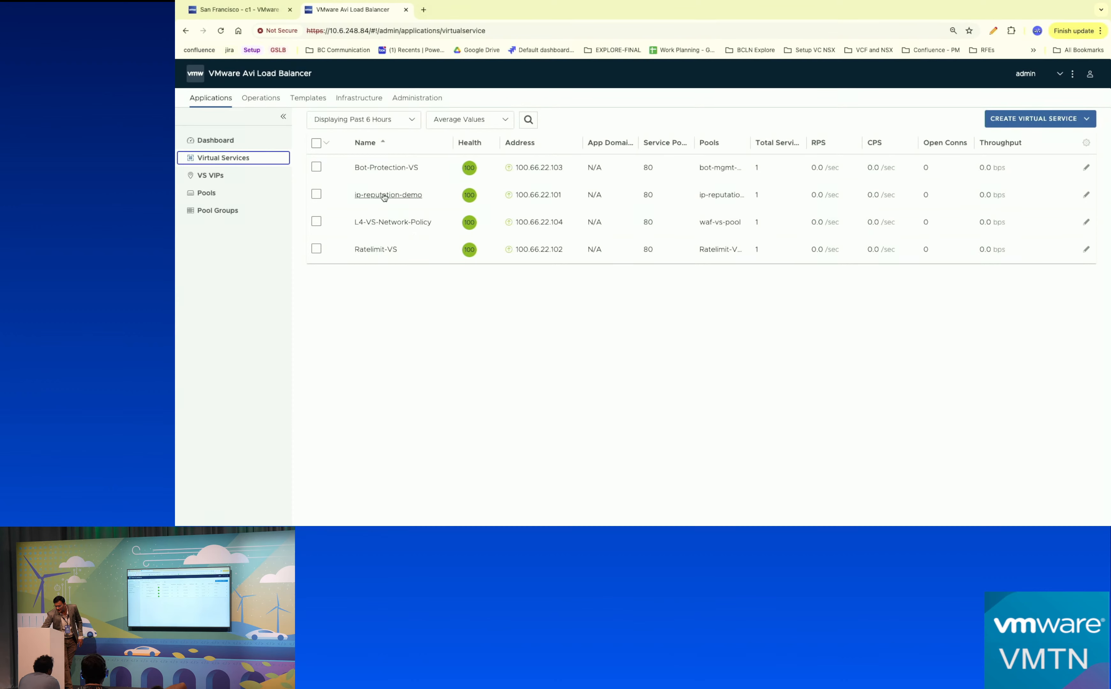
pyautogui.click(387, 195)
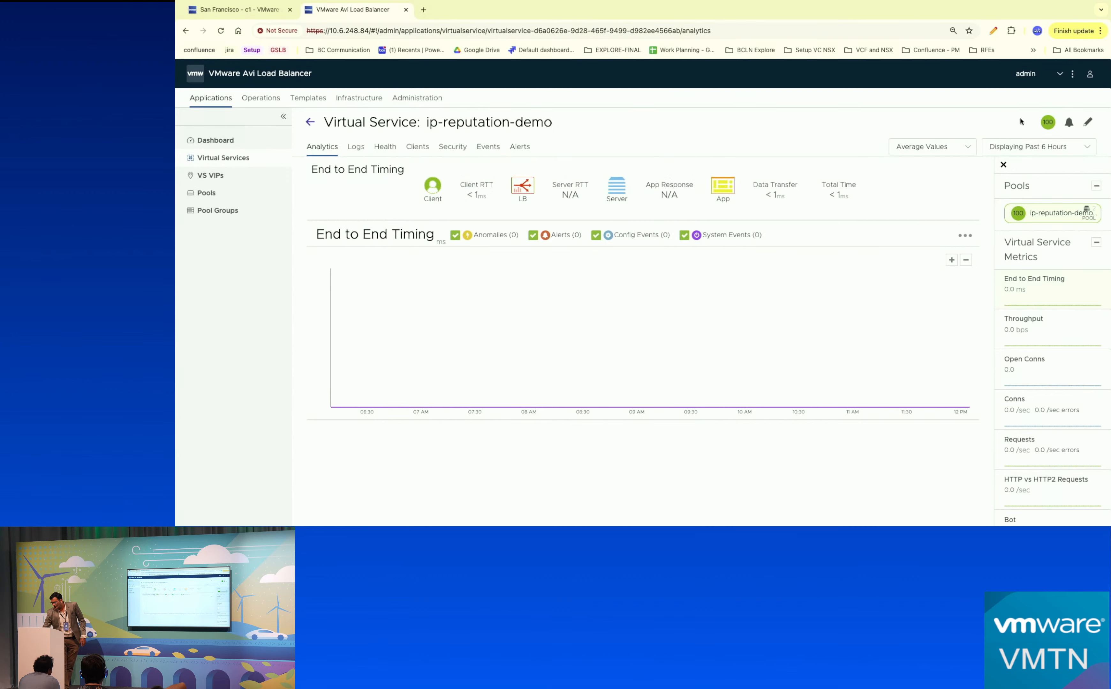
pyautogui.click(1086, 124)
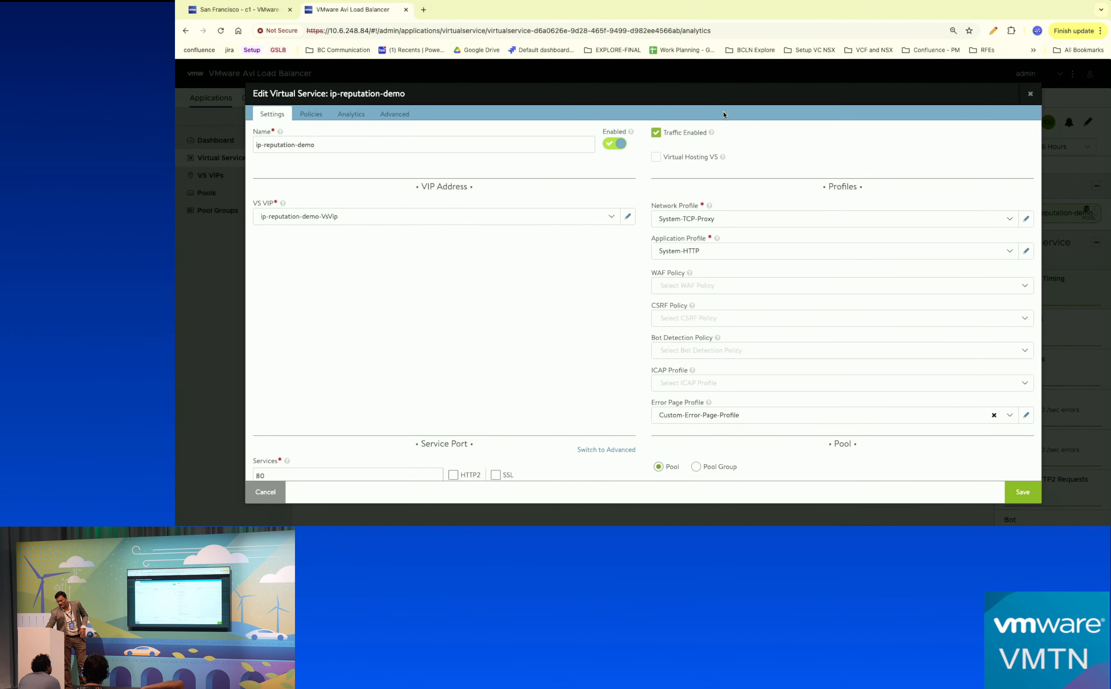
# On the Policies tab, review the available IP Reputation DB options.
pyautogui.click(312, 114)
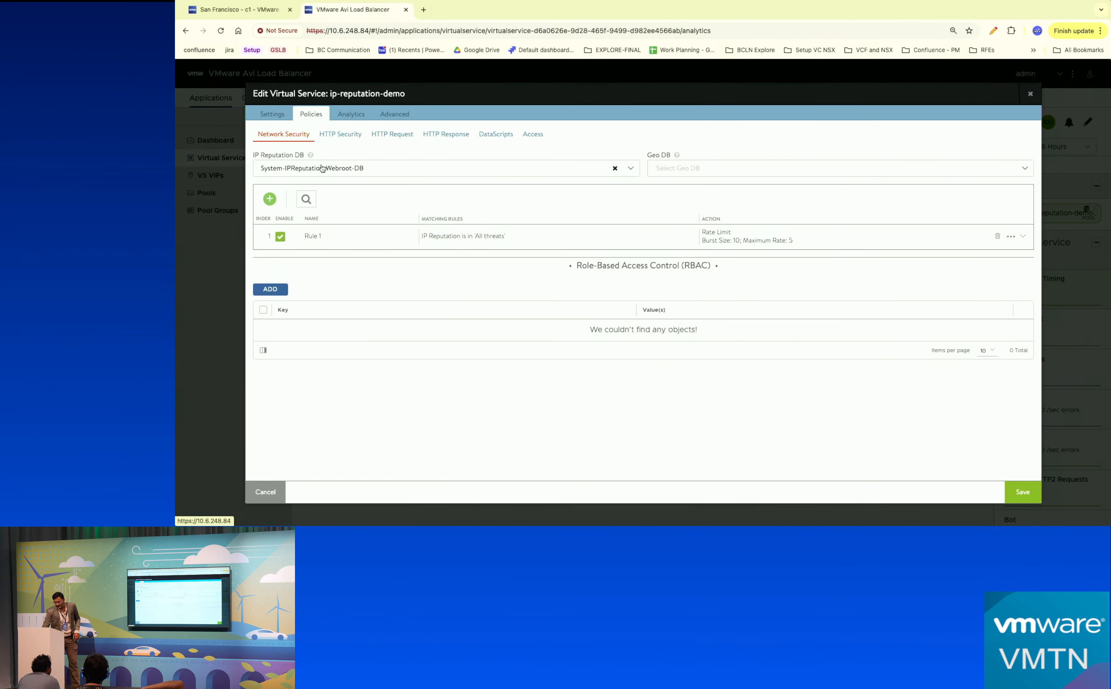
pyautogui.click(313, 170)
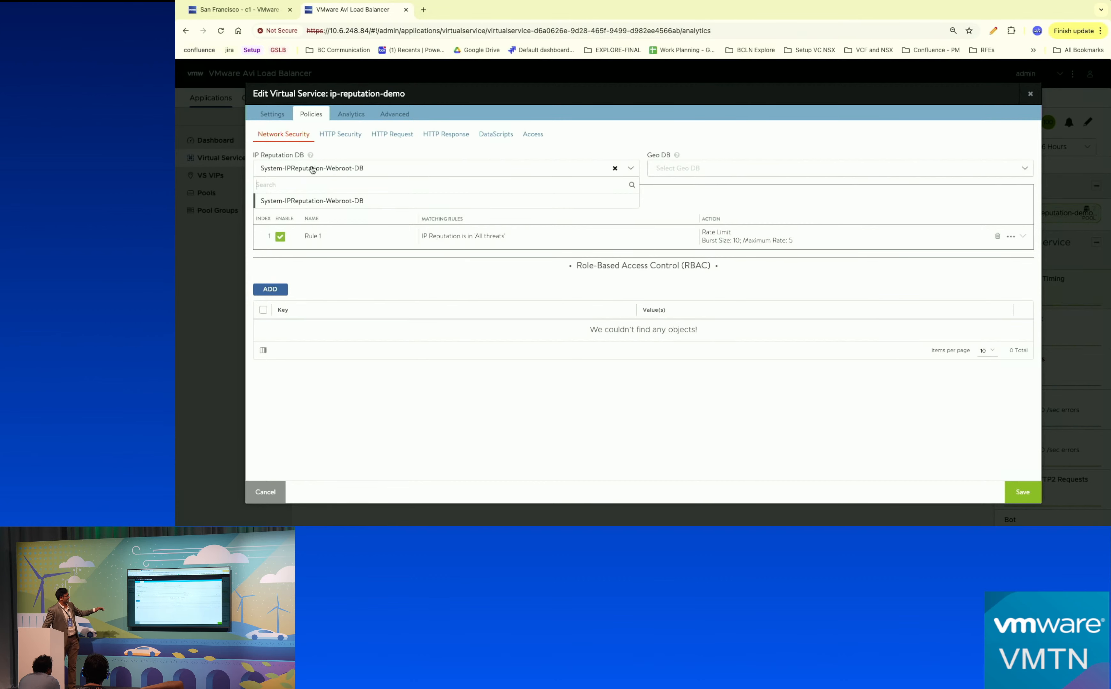
pyautogui.click(371, 160)
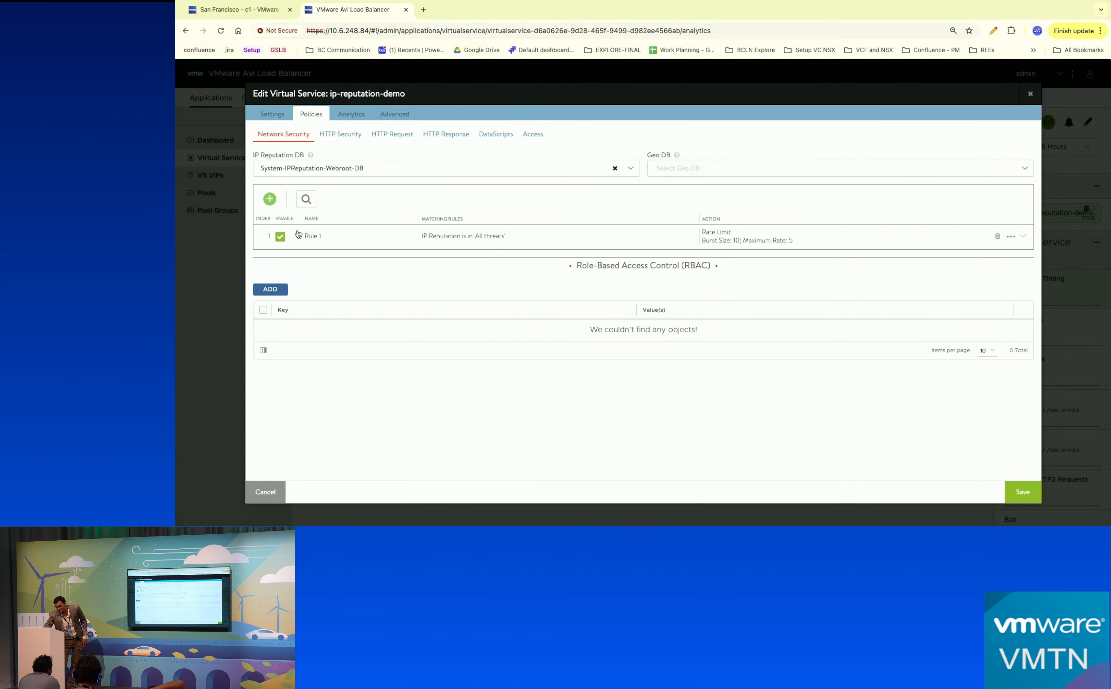
# Draft an IP Reputation Botnet match rule, discard it, and return to the first controller's Demo dashboard.
pyautogui.click(269, 199)
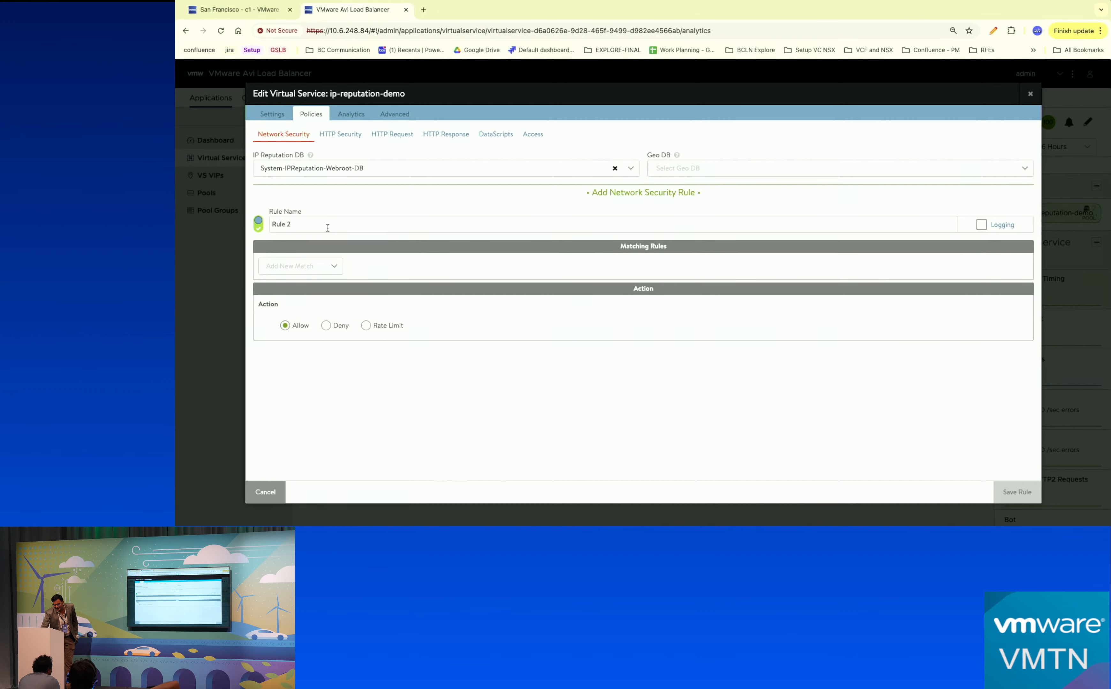
pyautogui.click(322, 268)
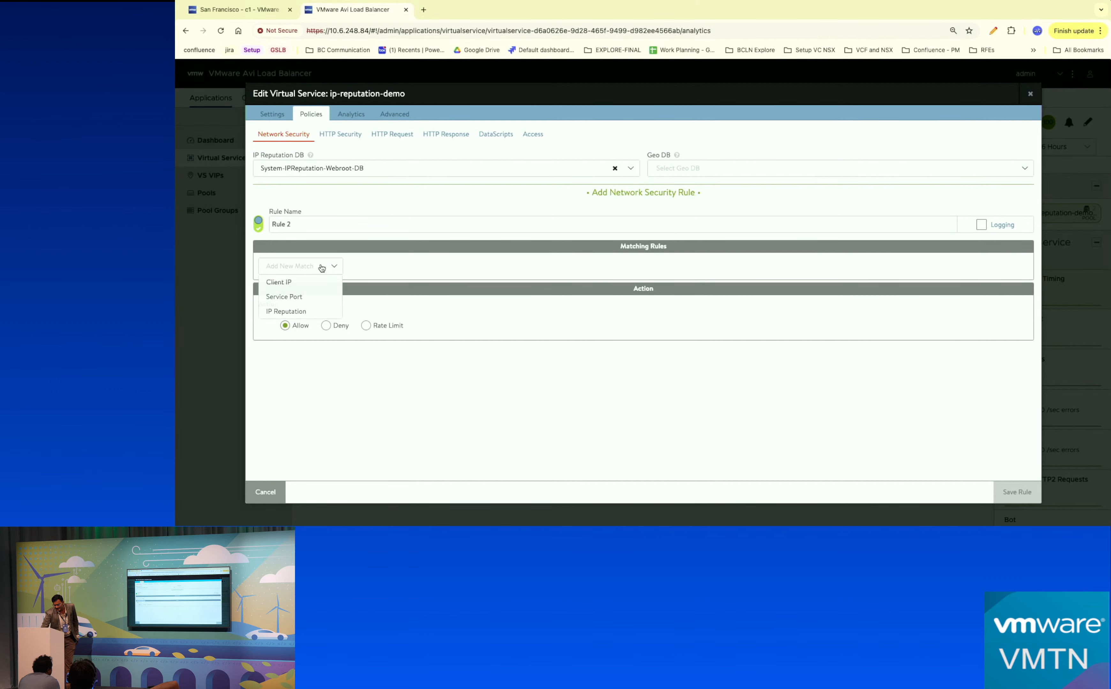
pyautogui.click(288, 311)
pyautogui.click(404, 300)
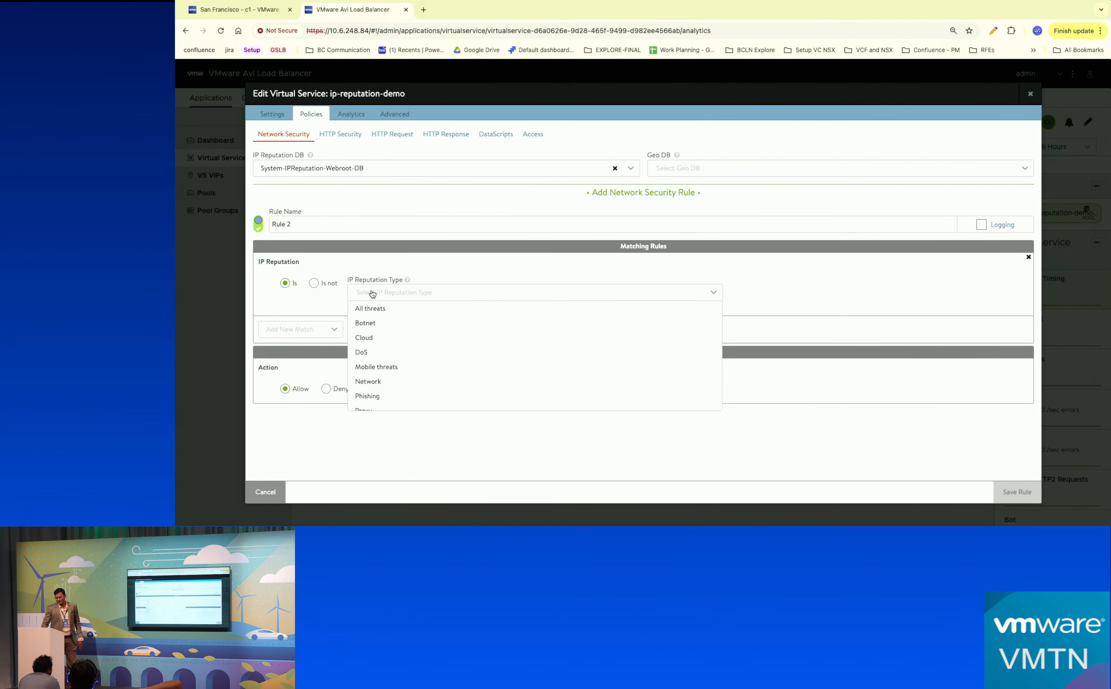
pyautogui.click(376, 325)
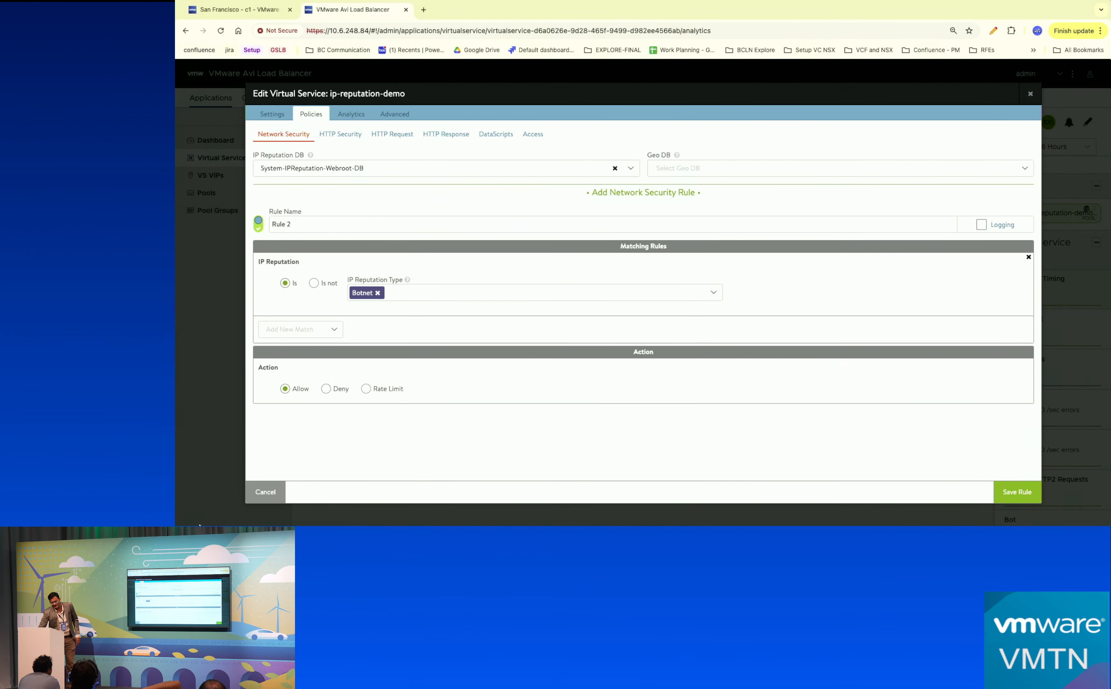
pyautogui.click(268, 495)
pyautogui.click(269, 495)
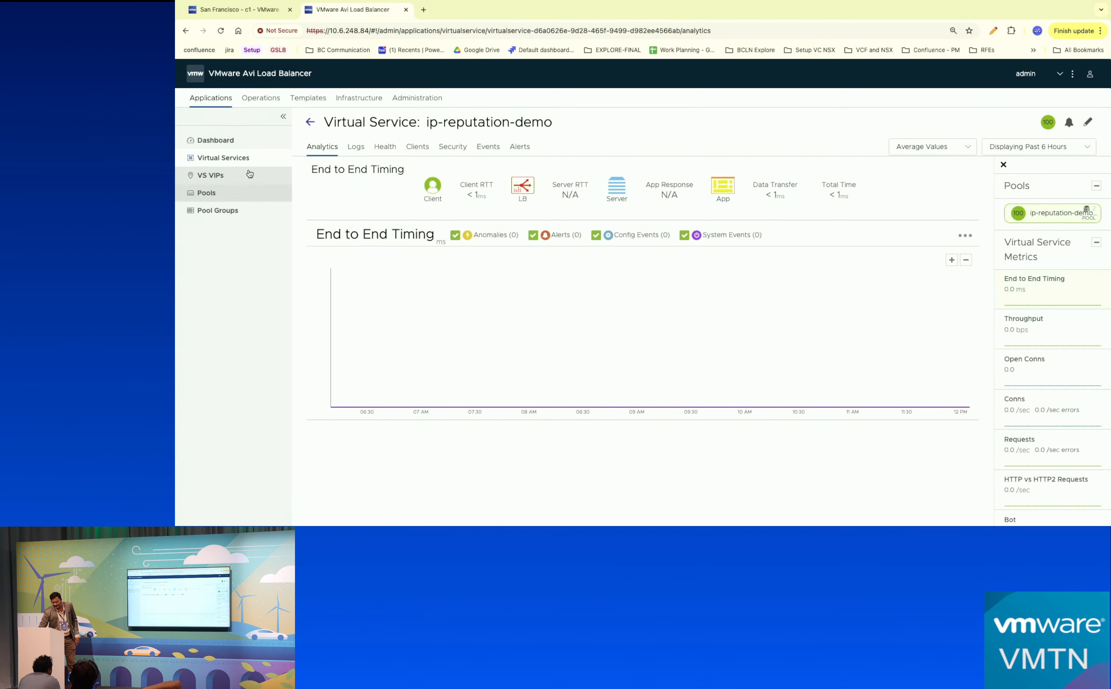
pyautogui.click(246, 10)
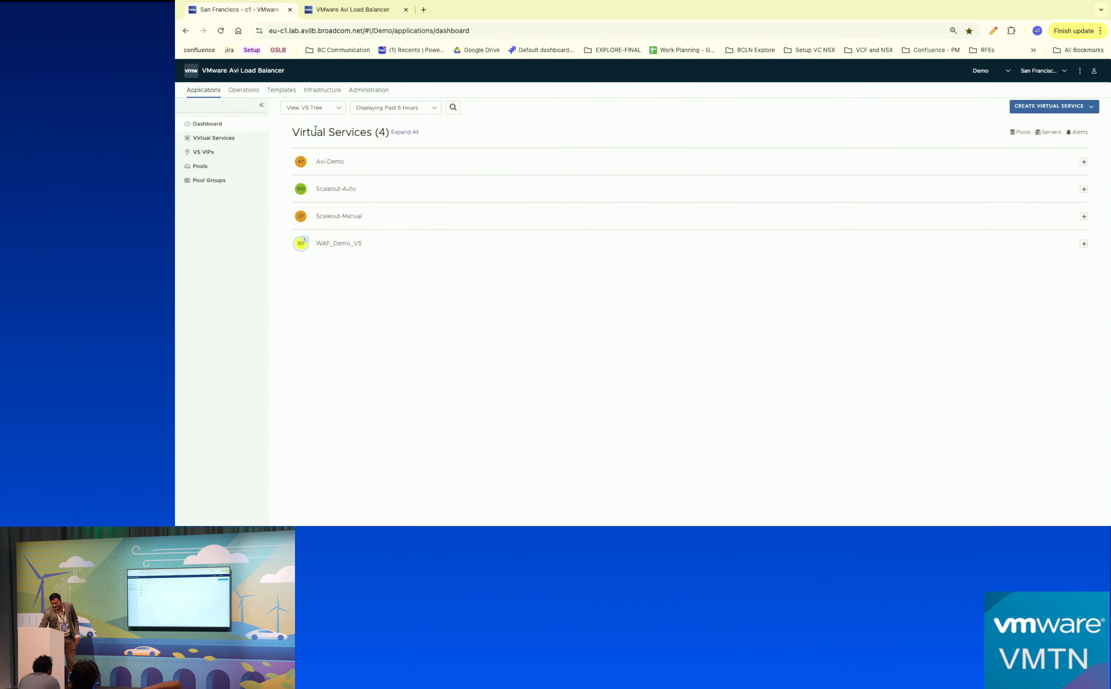
# Expand WAF_Demo_VS in the VS Tree, open its analytics, and open its settings for editing.
pyautogui.click(374, 244)
pyautogui.moveTo(405, 254)
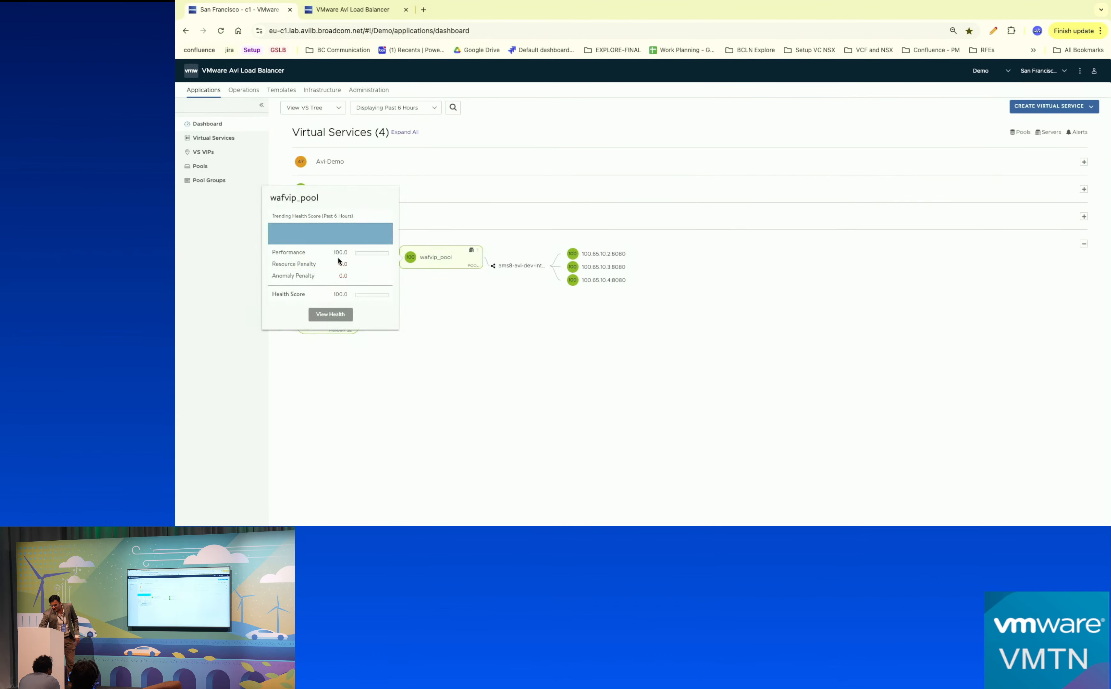
pyautogui.click(337, 257)
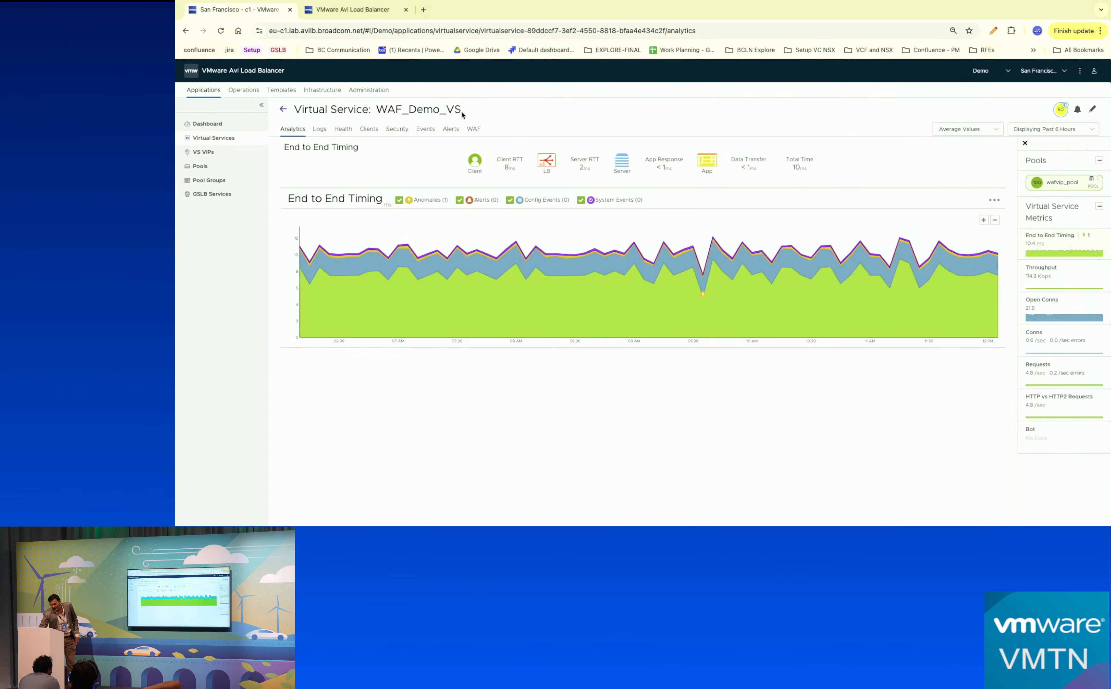
pyautogui.click(1092, 109)
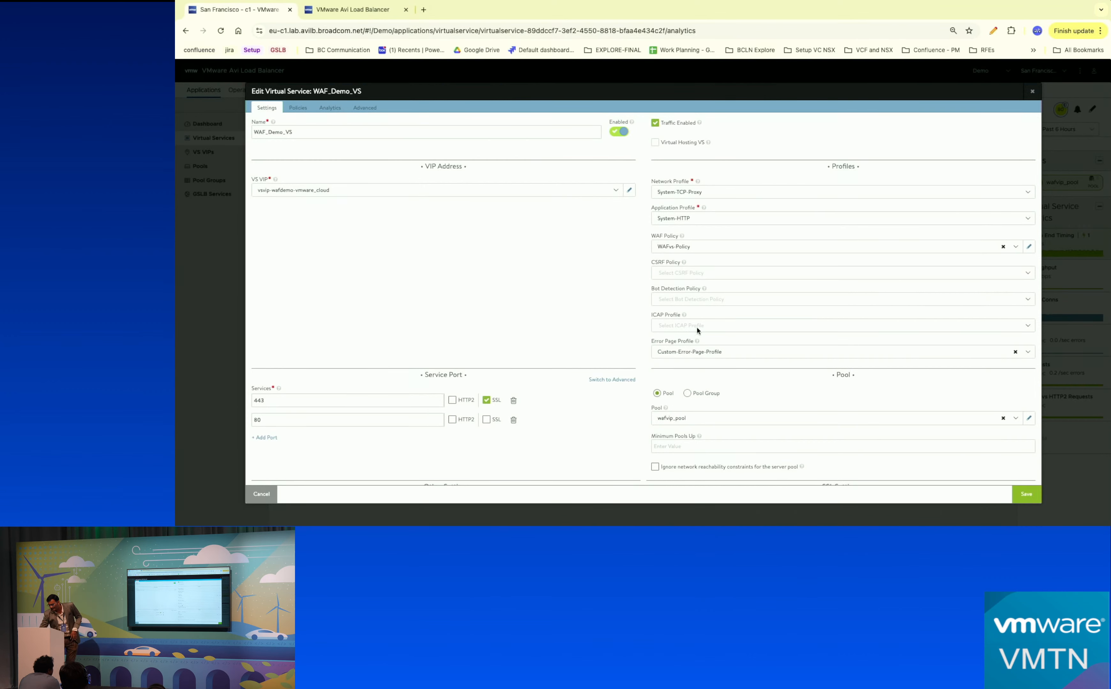
# Browse WAFvs-Policy's Allow List and Positive Security sections, then cancel the policy and service editors.
pyautogui.click(1029, 248)
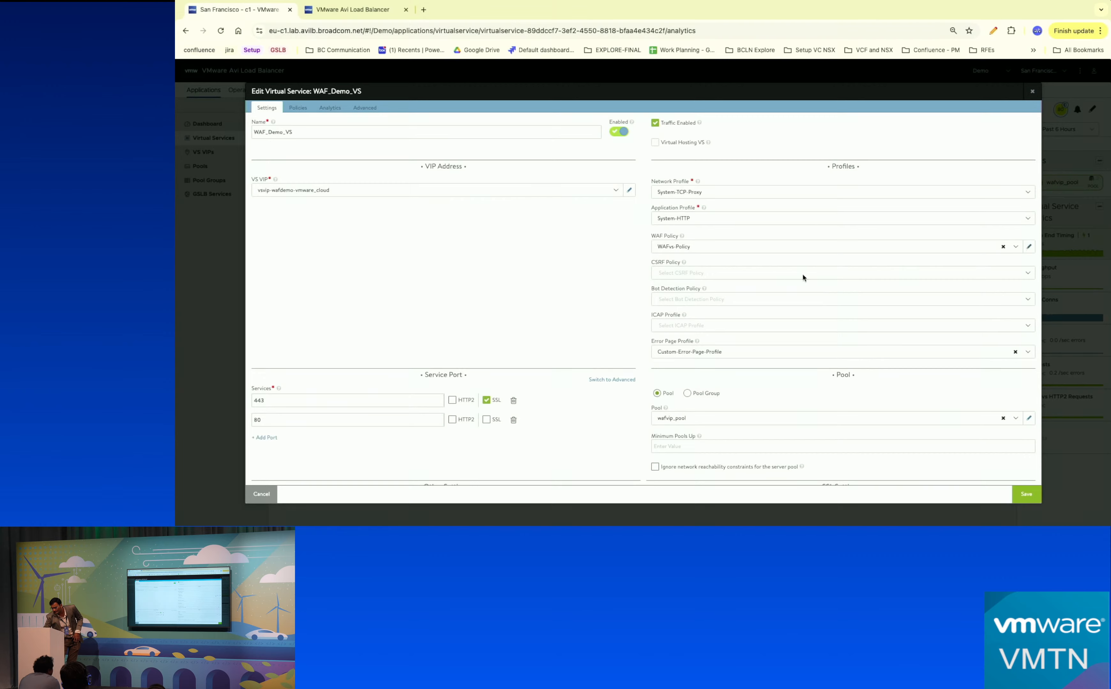
pyautogui.click(429, 133)
pyautogui.click(483, 132)
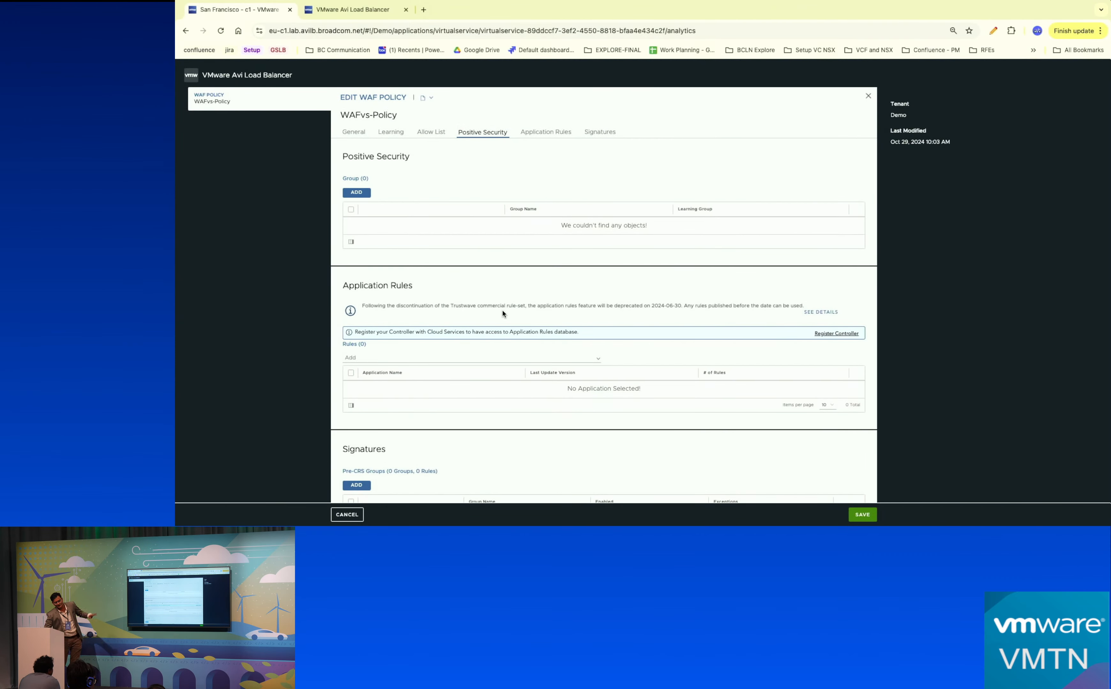
pyautogui.click(346, 515)
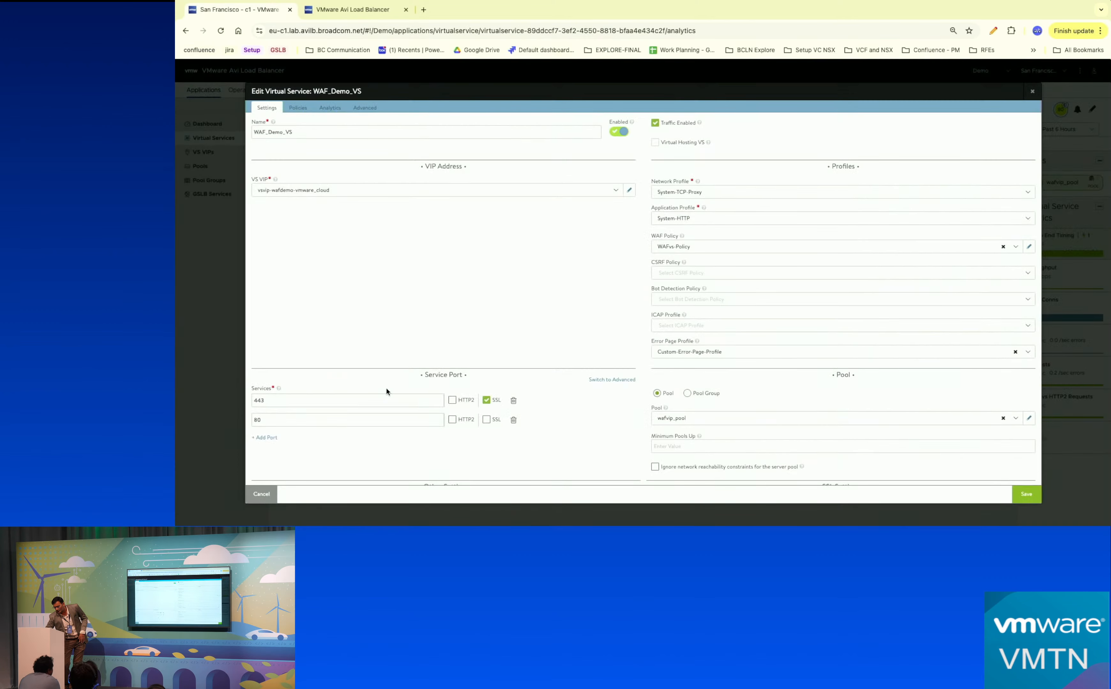
pyautogui.click(260, 494)
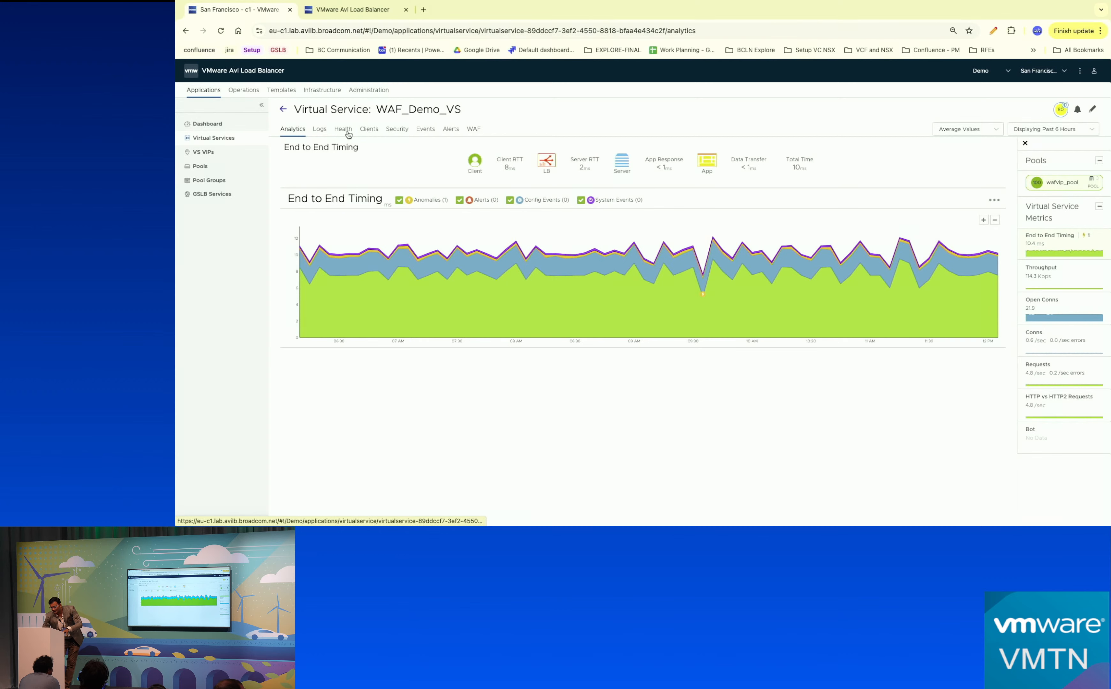
# View WAF_Demo_VS's Security tab for SSL score and DDoS, then its WAF hits page.
pyautogui.click(397, 129)
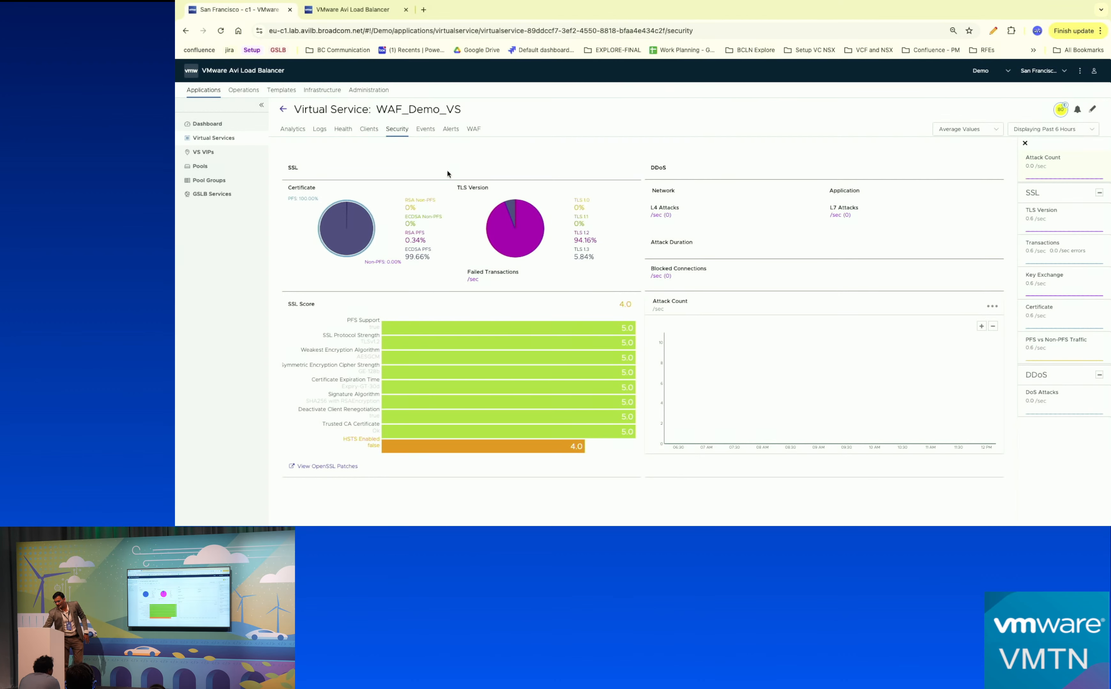
pyautogui.click(475, 133)
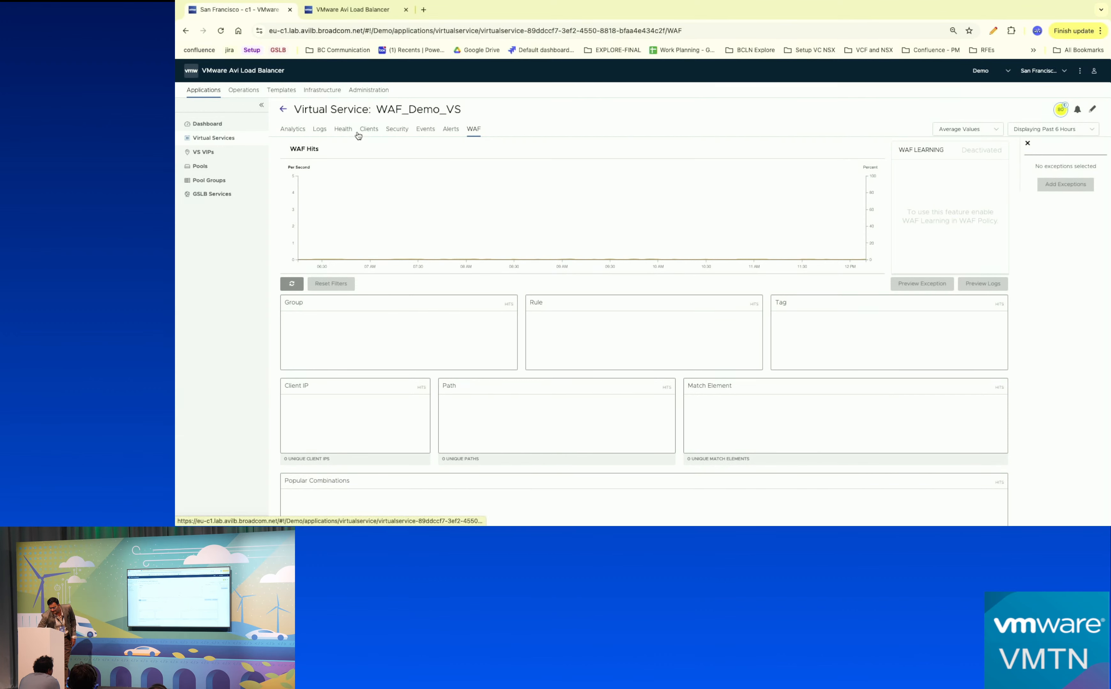
# Step through WAF_Demo_VS's Logs, Health and Events tabs.
pyautogui.click(315, 129)
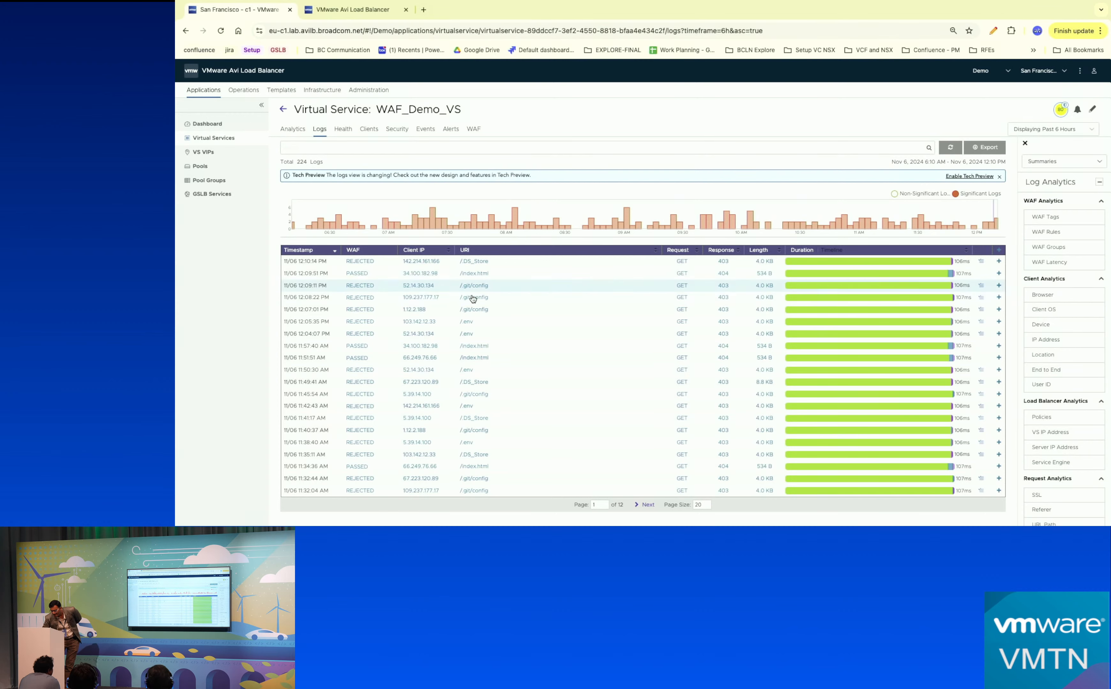
pyautogui.click(342, 129)
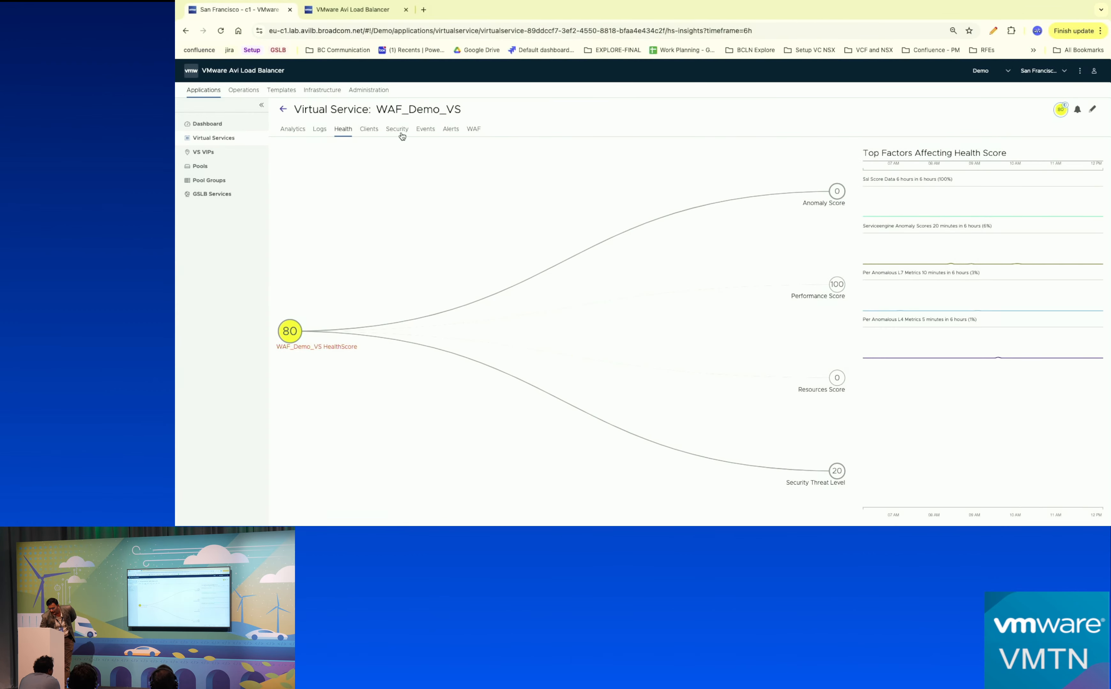
pyautogui.click(426, 132)
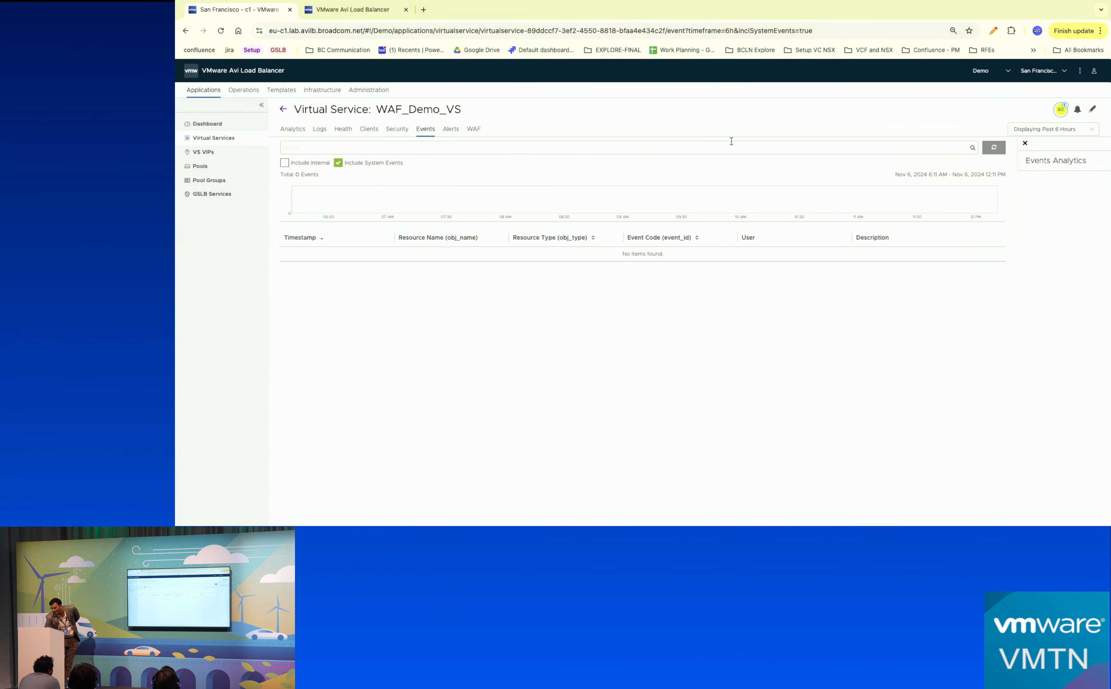
# Include internal events, then switch to the second controller and edit Bot-Protection-VS.
pyautogui.click(284, 163)
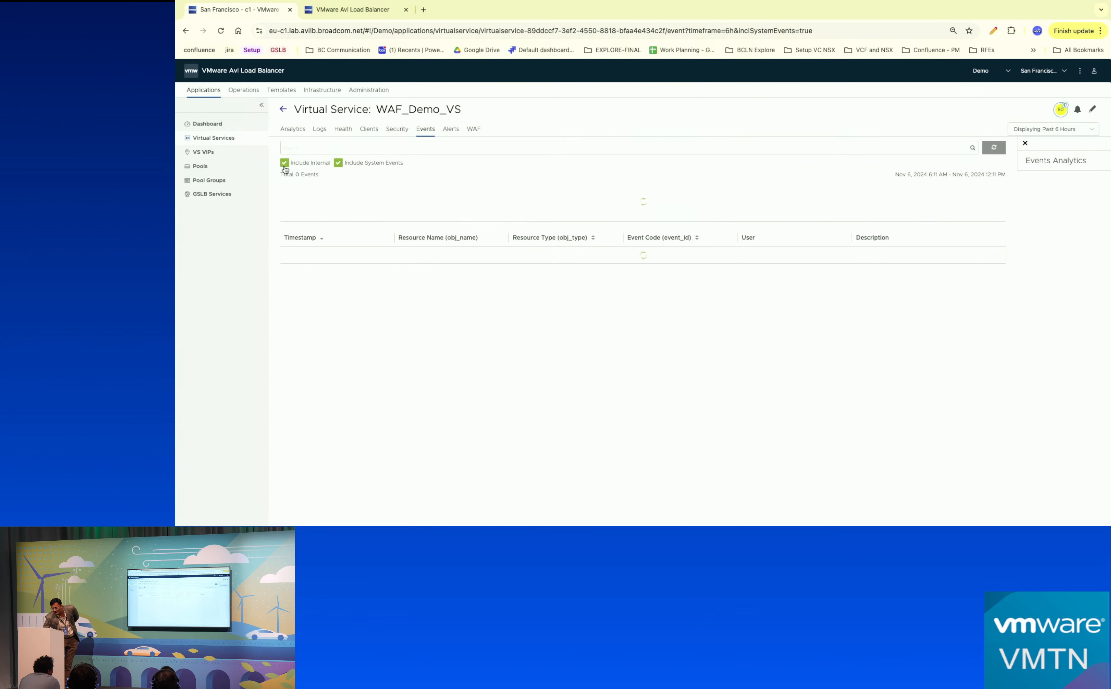
pyautogui.click(207, 138)
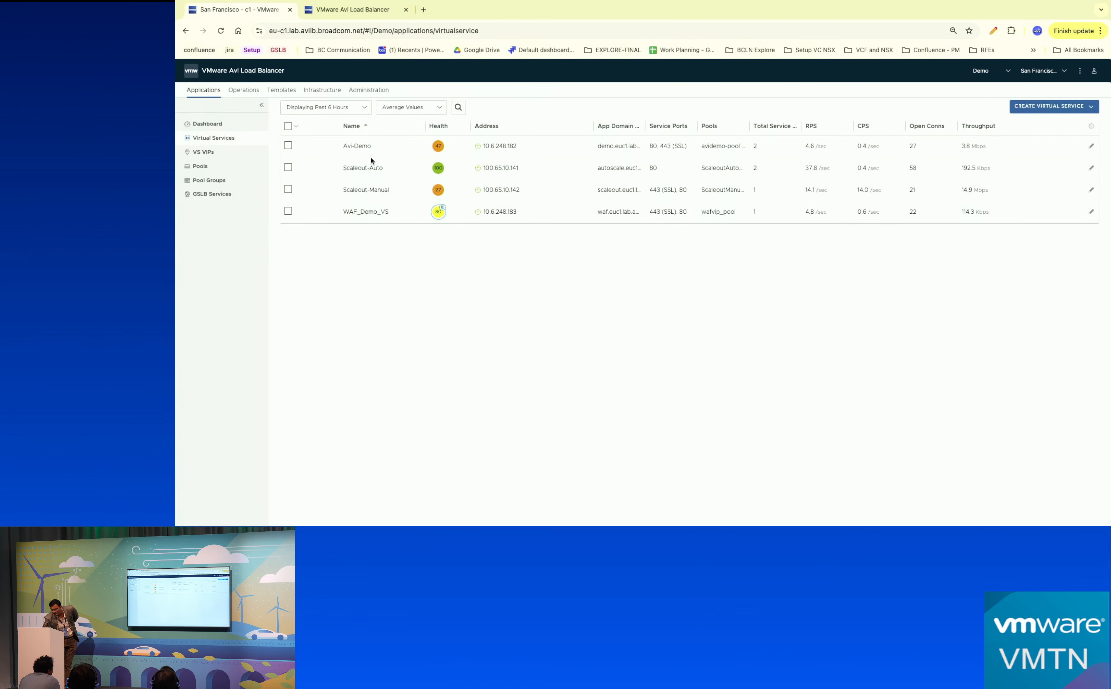
pyautogui.click(353, 9)
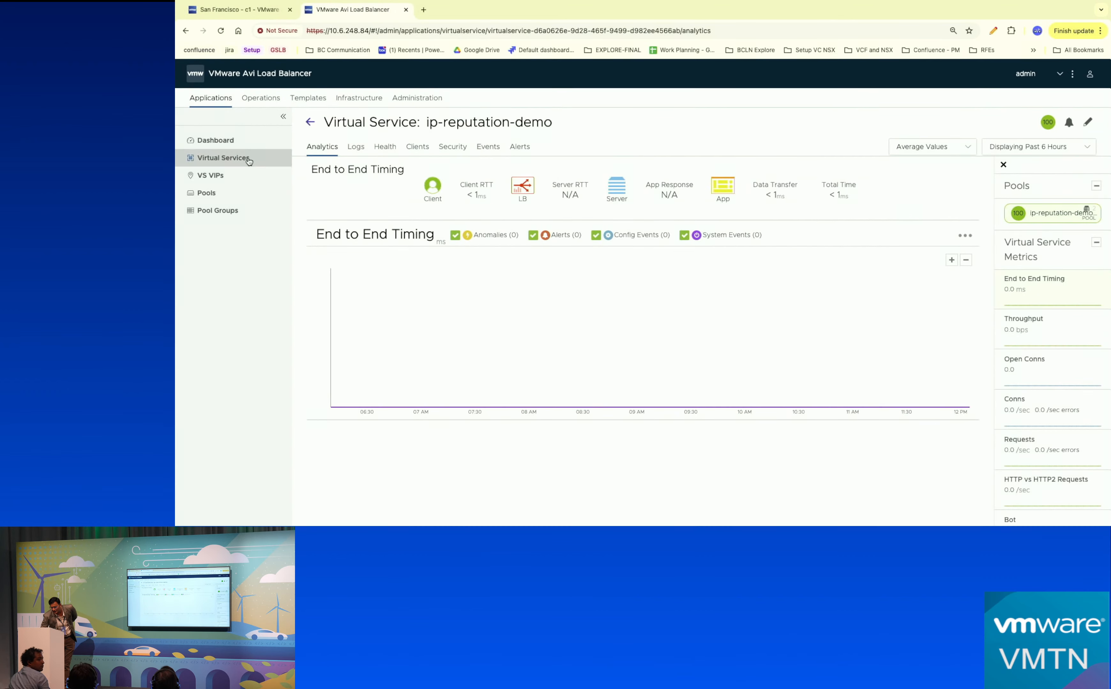
pyautogui.click(220, 164)
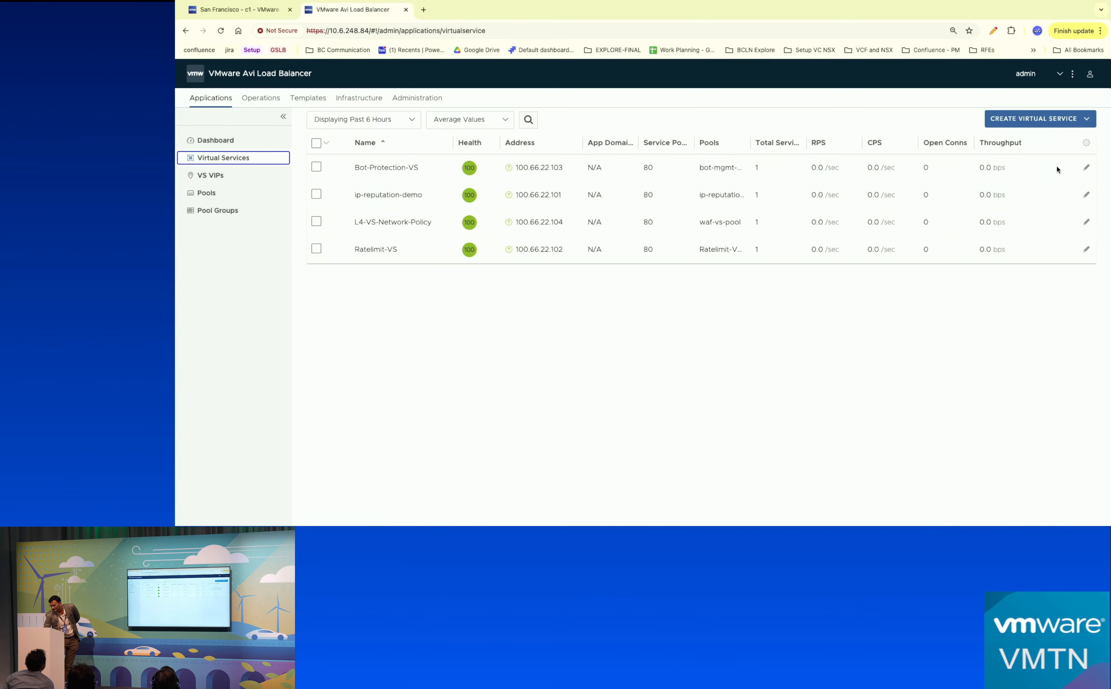
pyautogui.click(1085, 167)
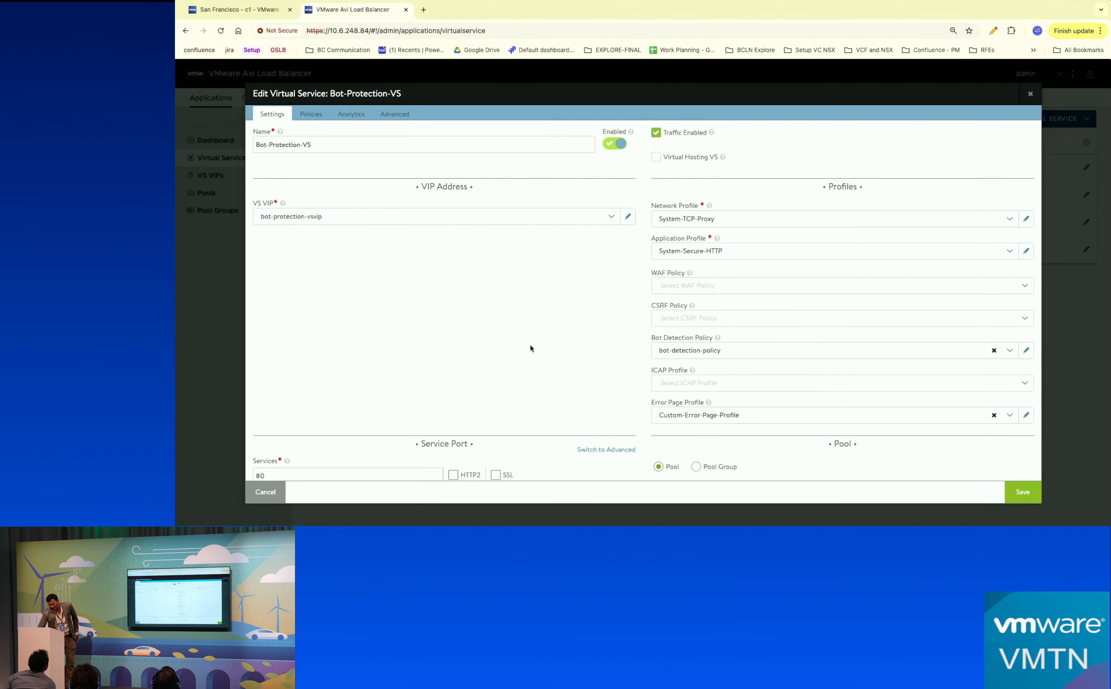
pyautogui.click(1025, 350)
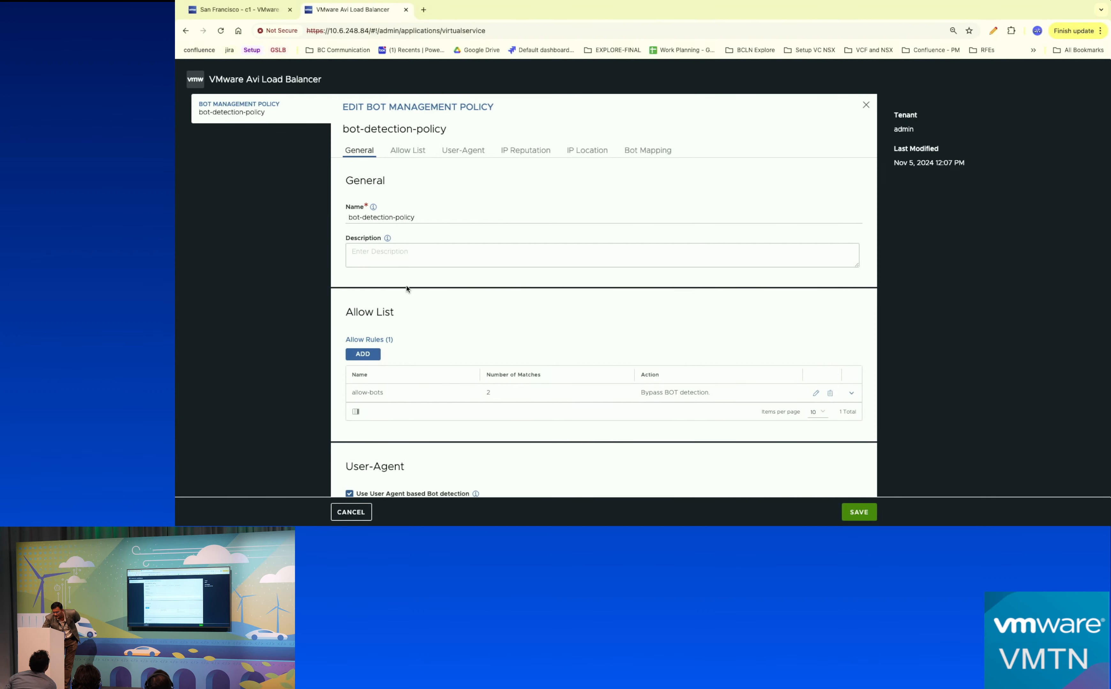
pyautogui.scroll(-3, 423, 321)
pyautogui.scroll(3, 422, 321)
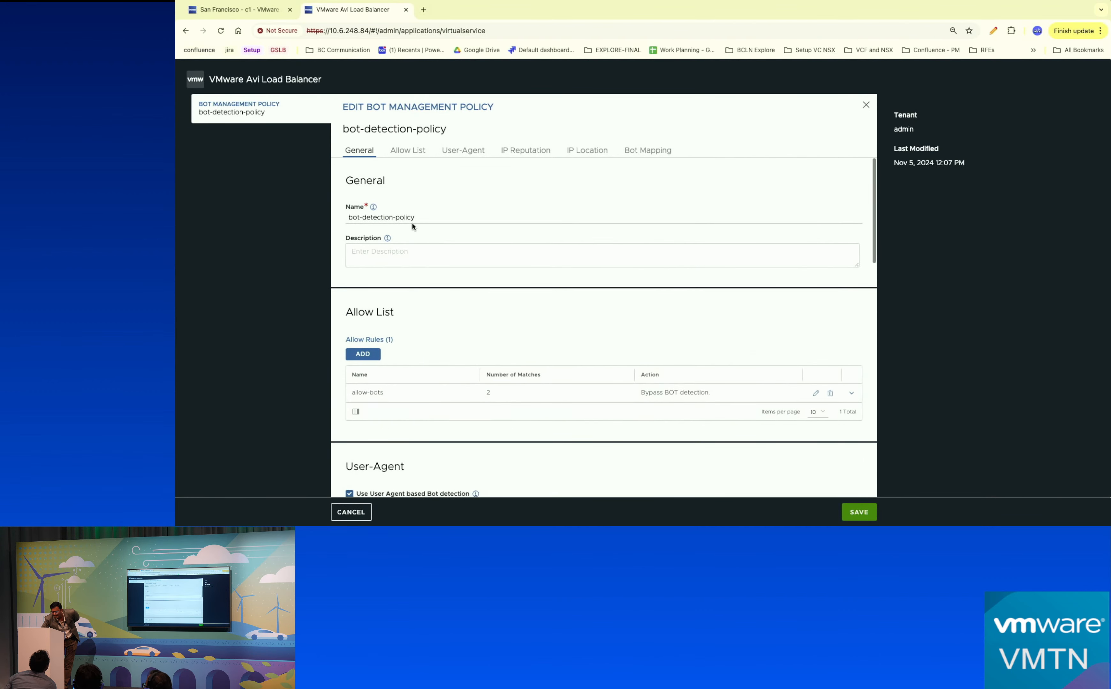
pyautogui.click(408, 150)
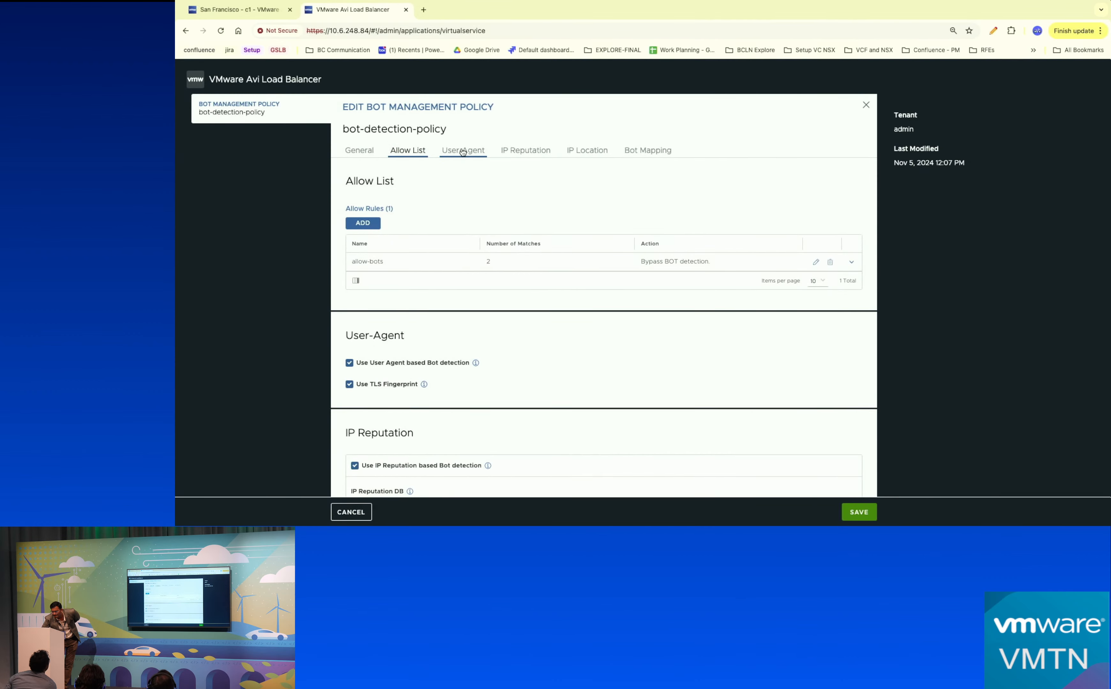
pyautogui.scroll(-5, 459, 258)
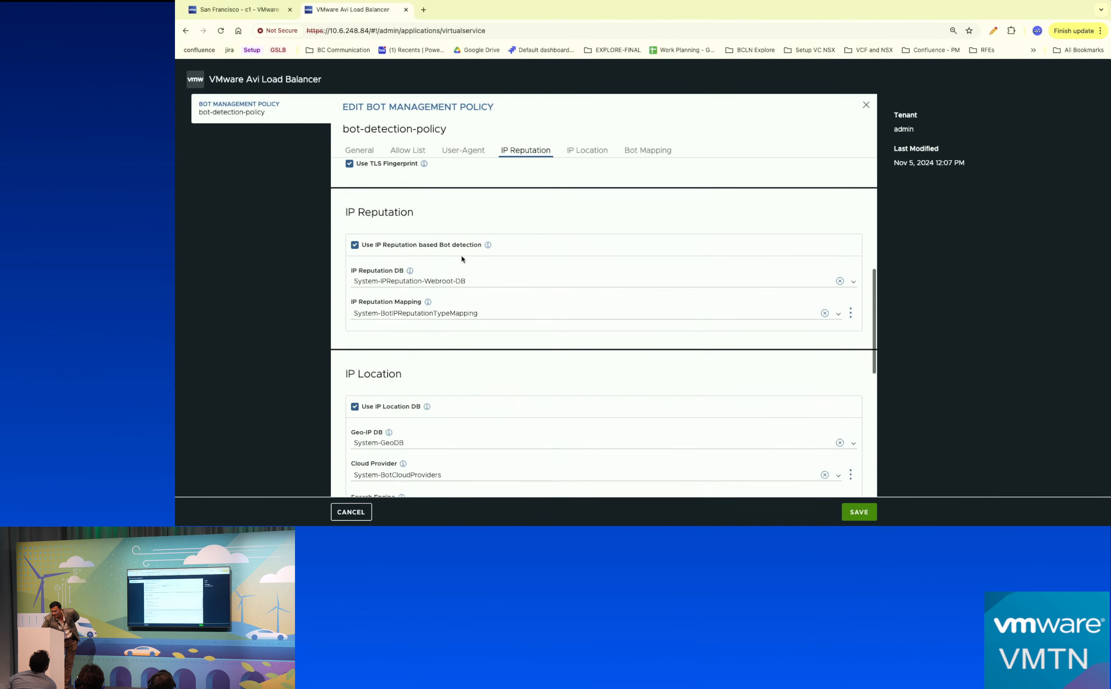
pyautogui.scroll(-4, 459, 258)
pyautogui.click(355, 512)
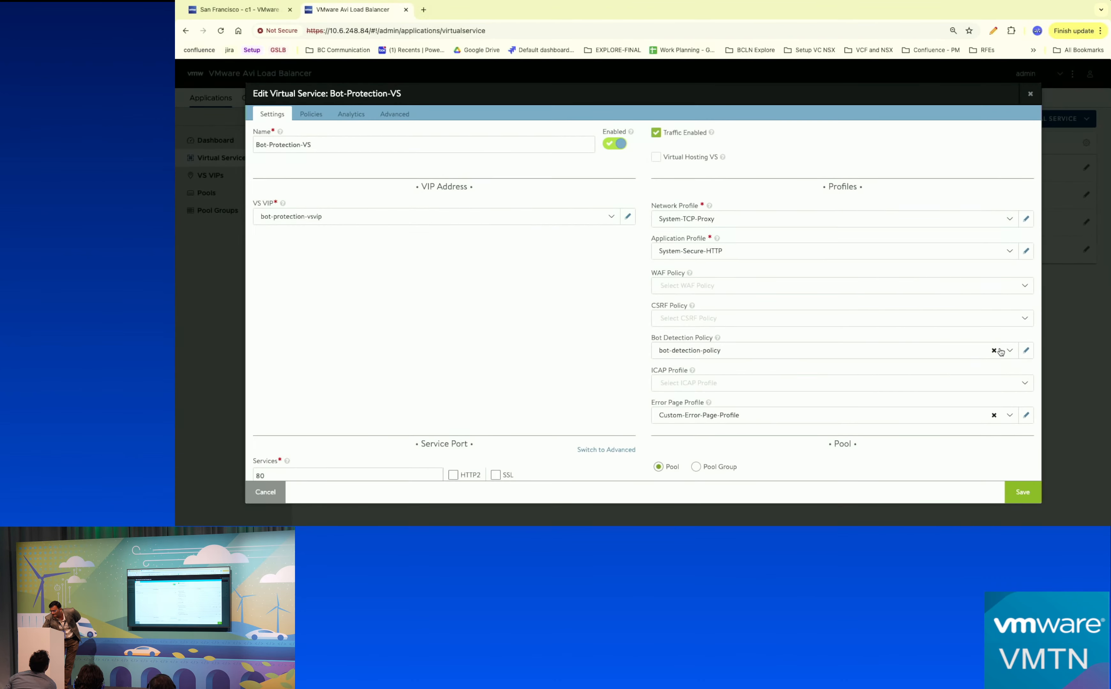
pyautogui.click(1026, 350)
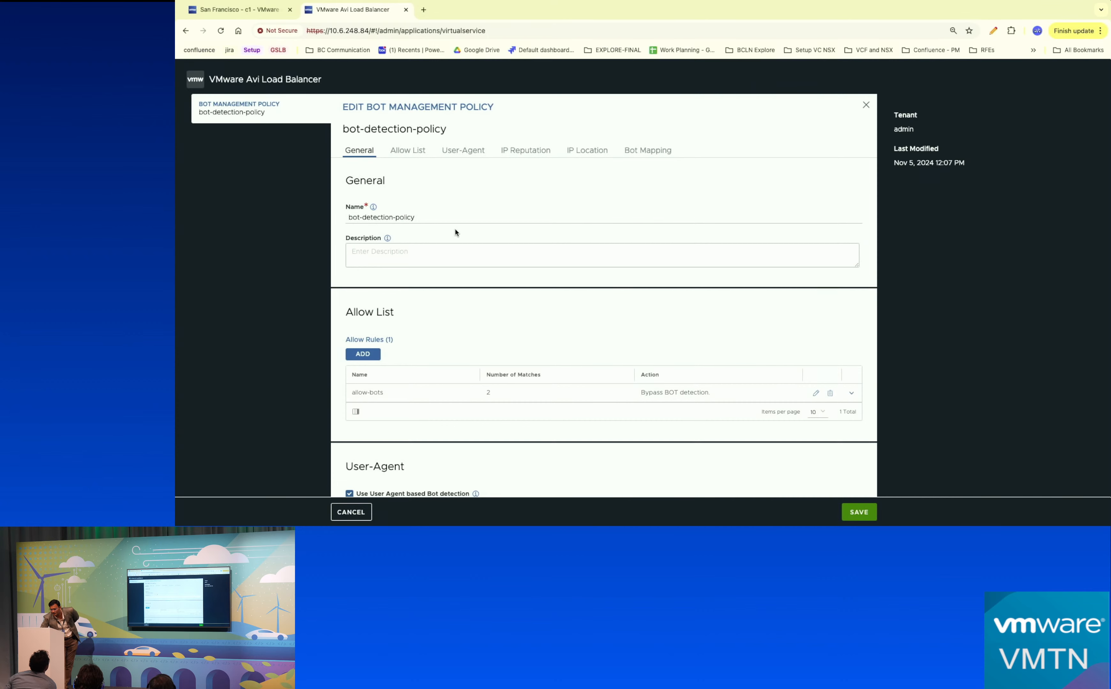
pyautogui.scroll(-10, 369, 337)
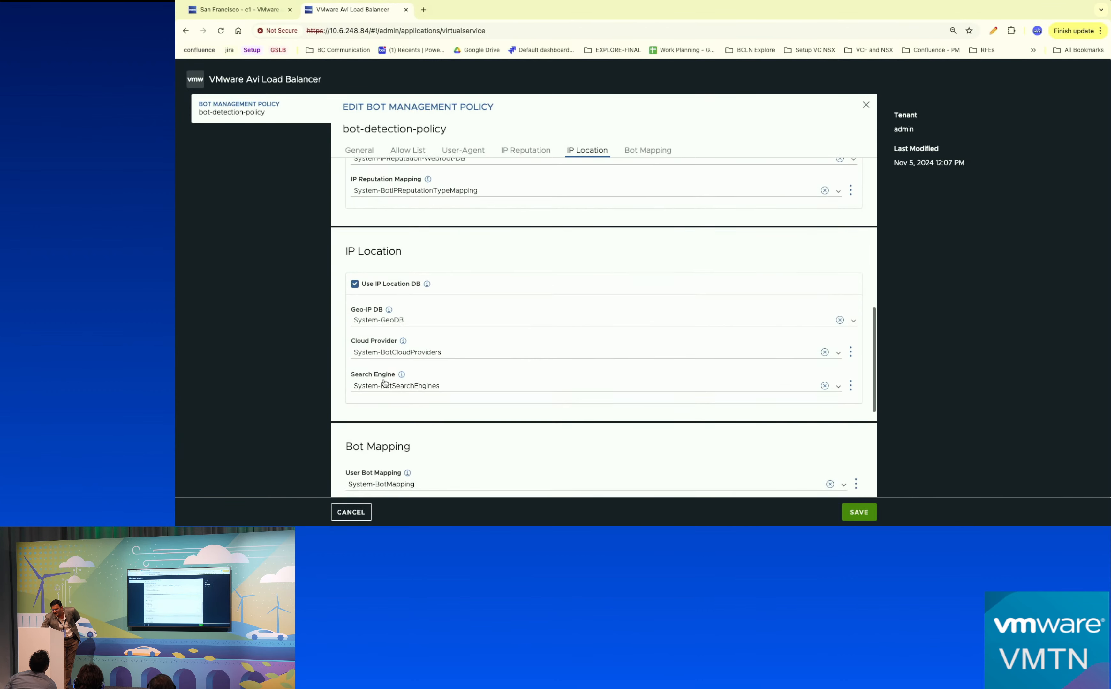
pyautogui.click(351, 512)
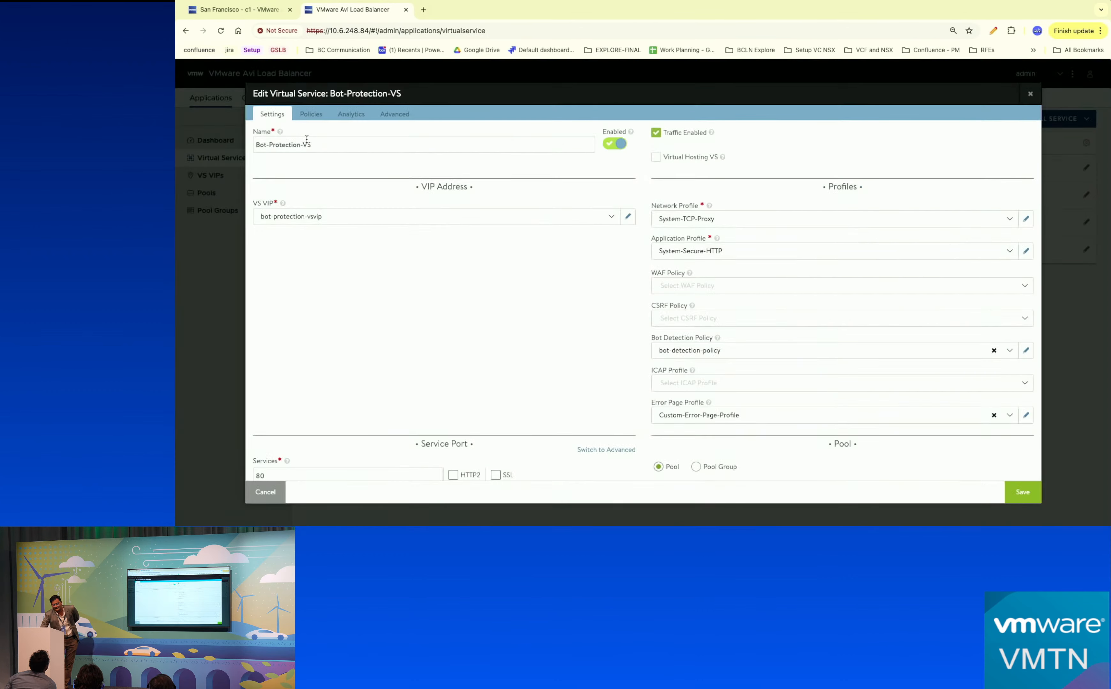
# Browse Bot-Protection-VS's HTTP request and response policies, then show its goodbot and Bad Bot security rules.
pyautogui.click(309, 118)
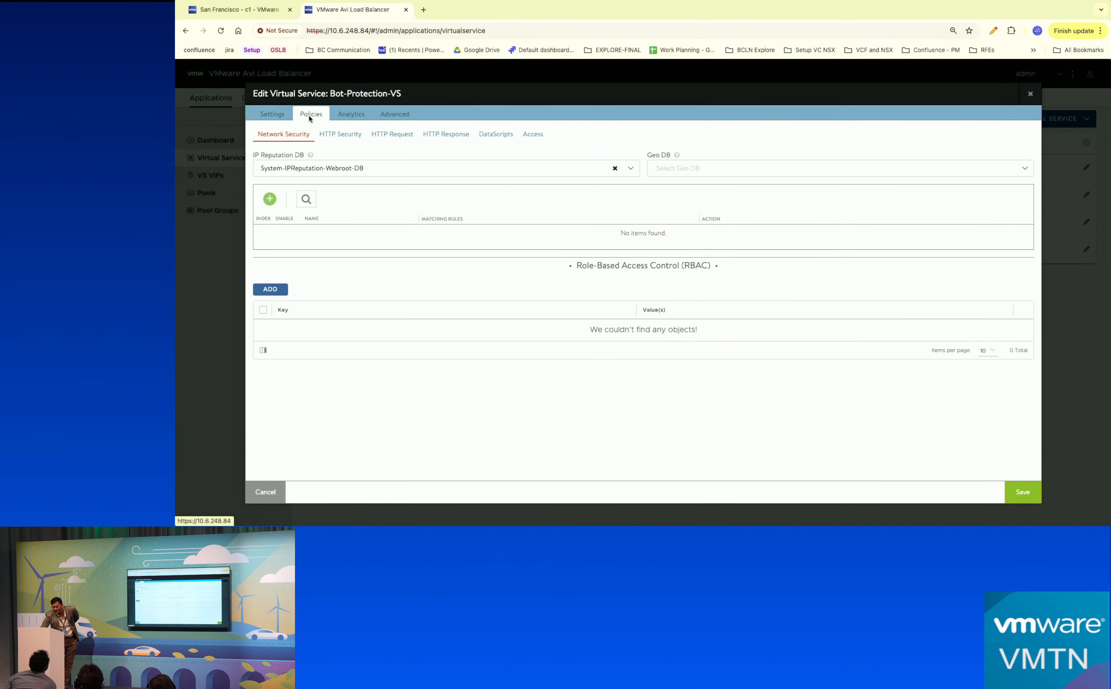
pyautogui.click(395, 139)
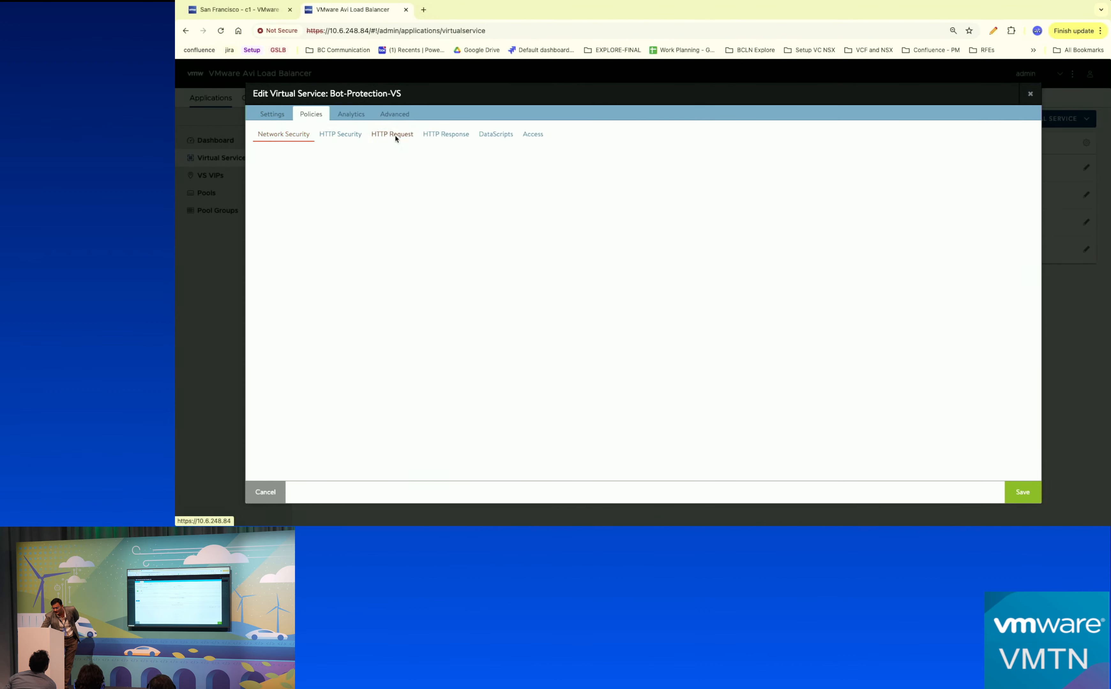
pyautogui.click(444, 136)
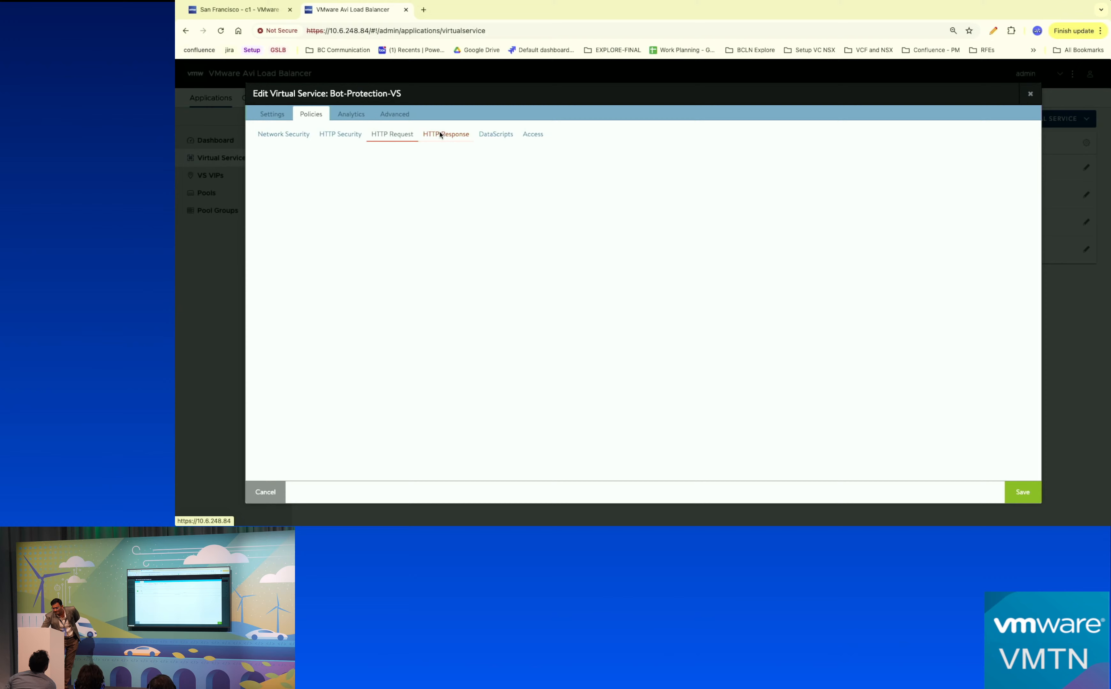
pyautogui.click(345, 135)
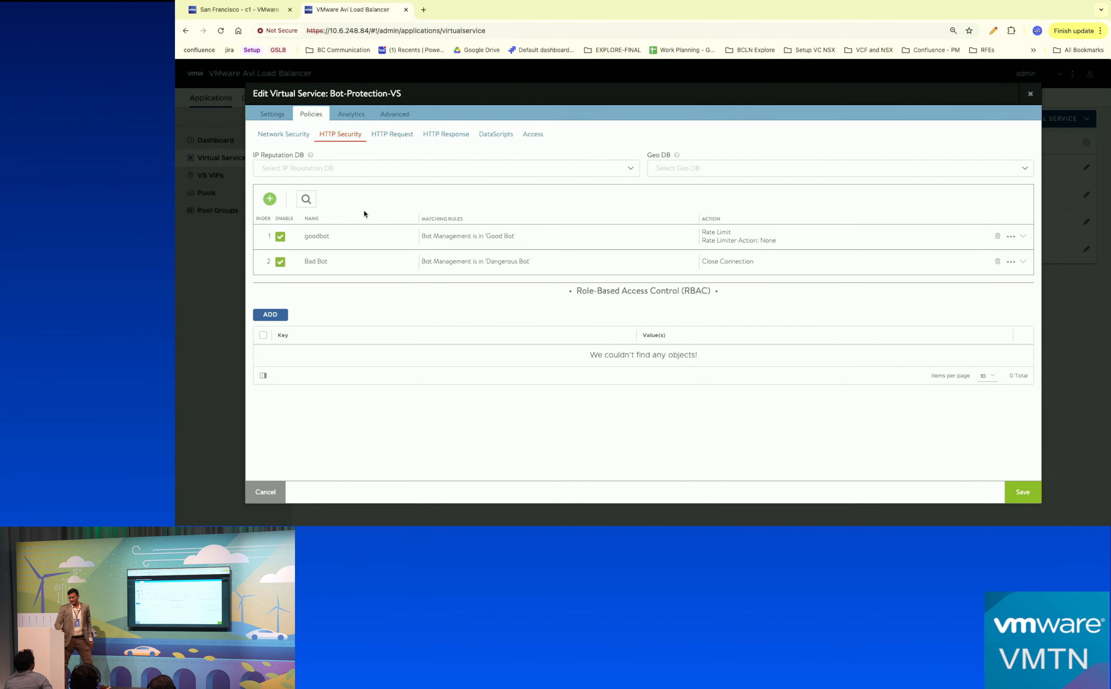
pyautogui.click(269, 199)
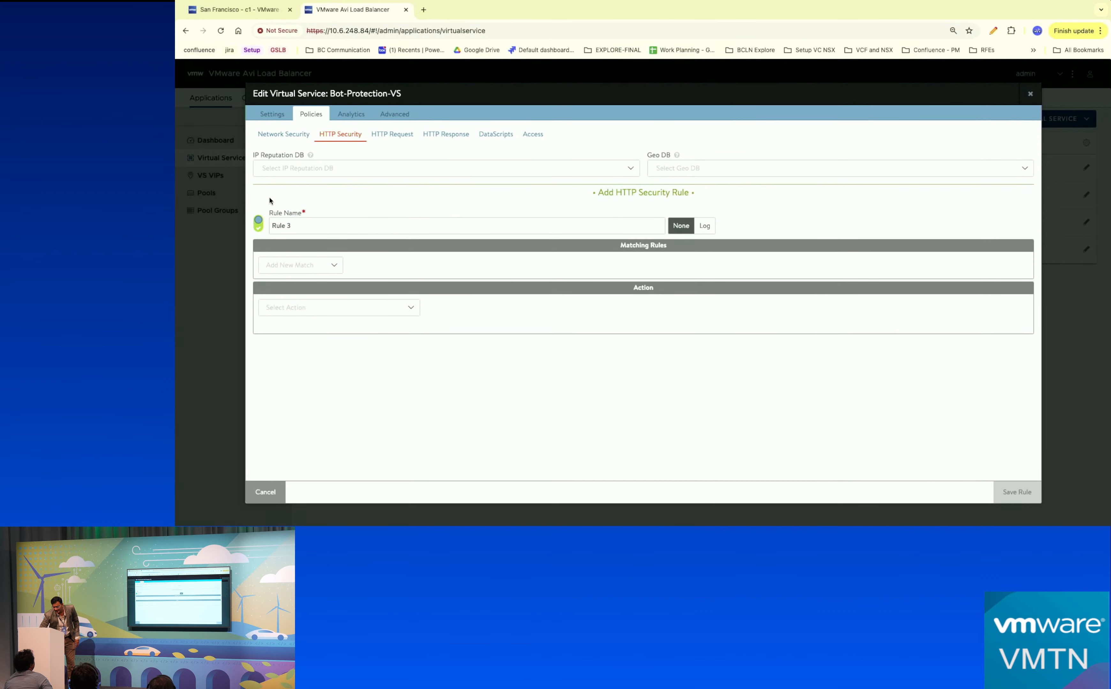
pyautogui.tripleClick(329, 230)
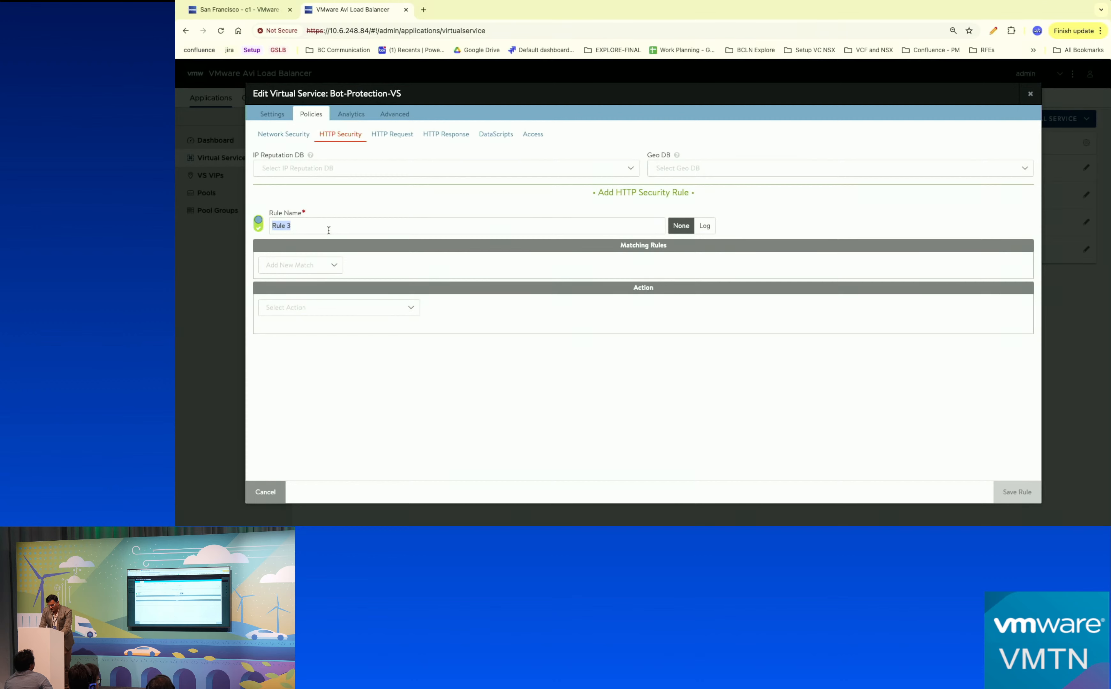
pyautogui.write('bad bot')
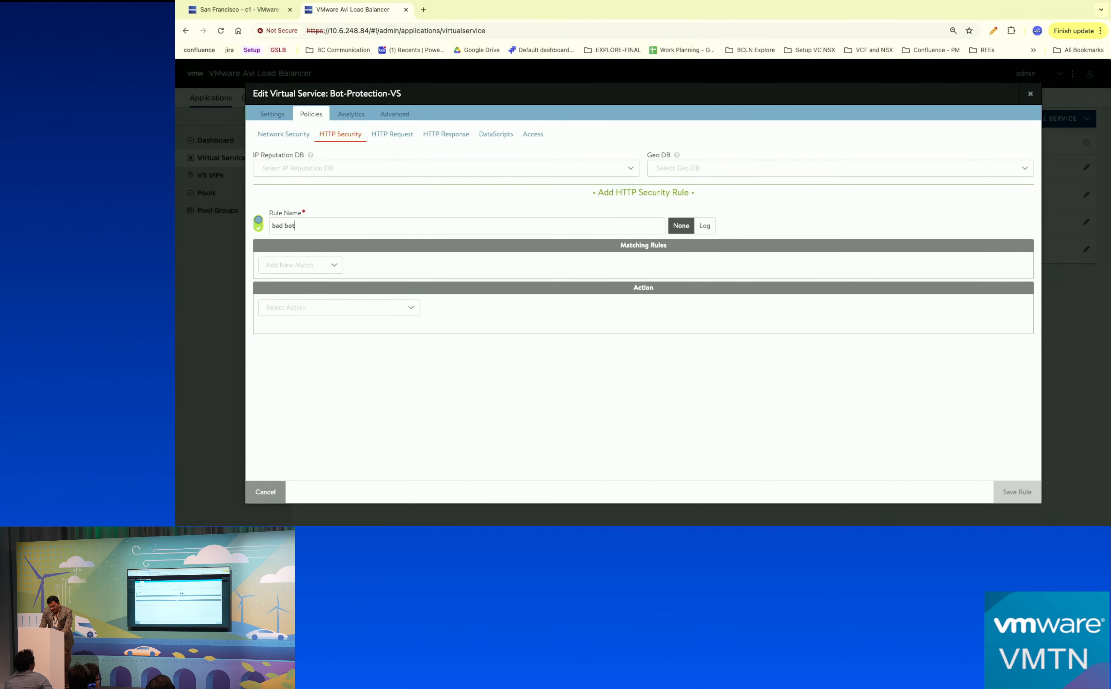
pyautogui.click(324, 266)
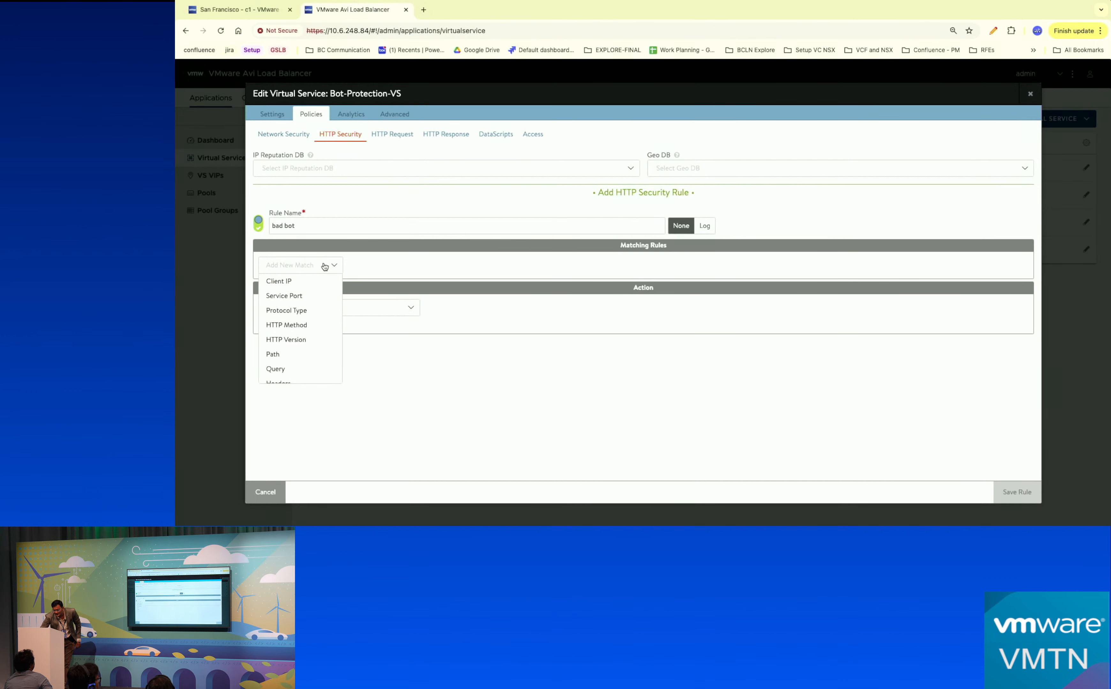
pyautogui.scroll(-3, 310, 304)
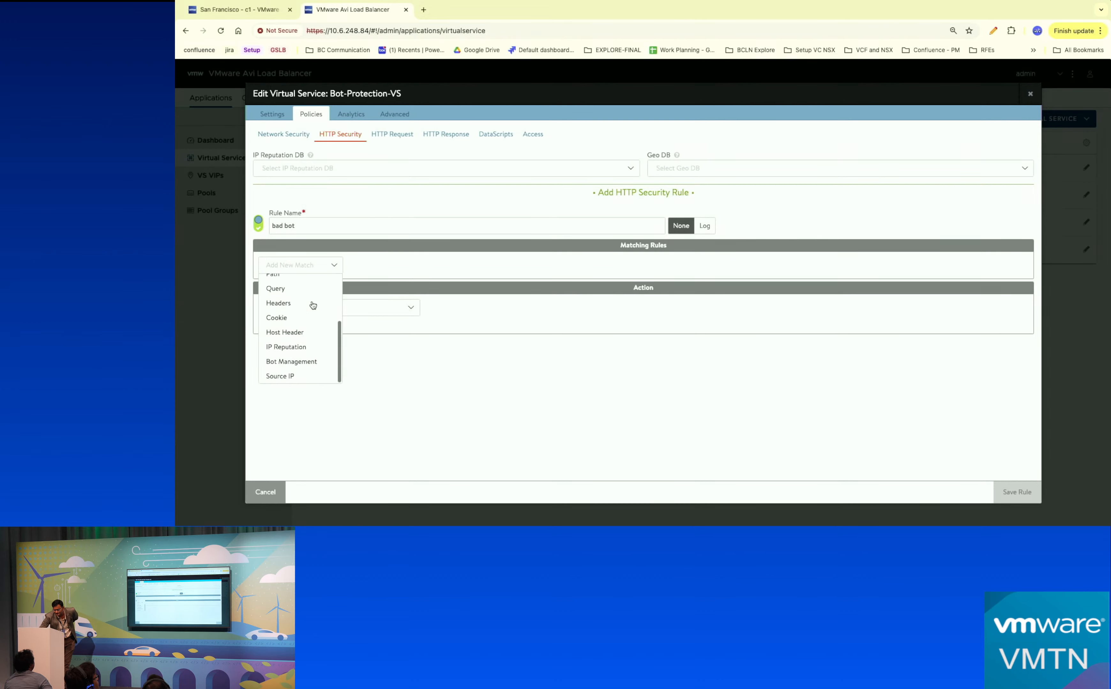
pyautogui.click(297, 362)
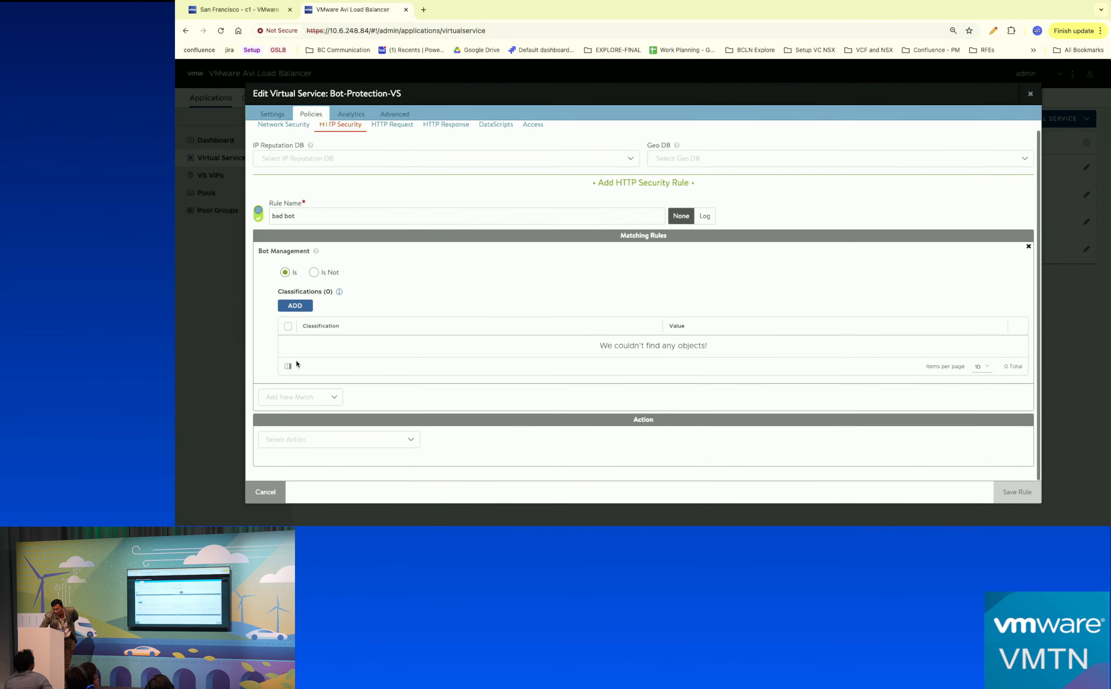
pyautogui.click(311, 308)
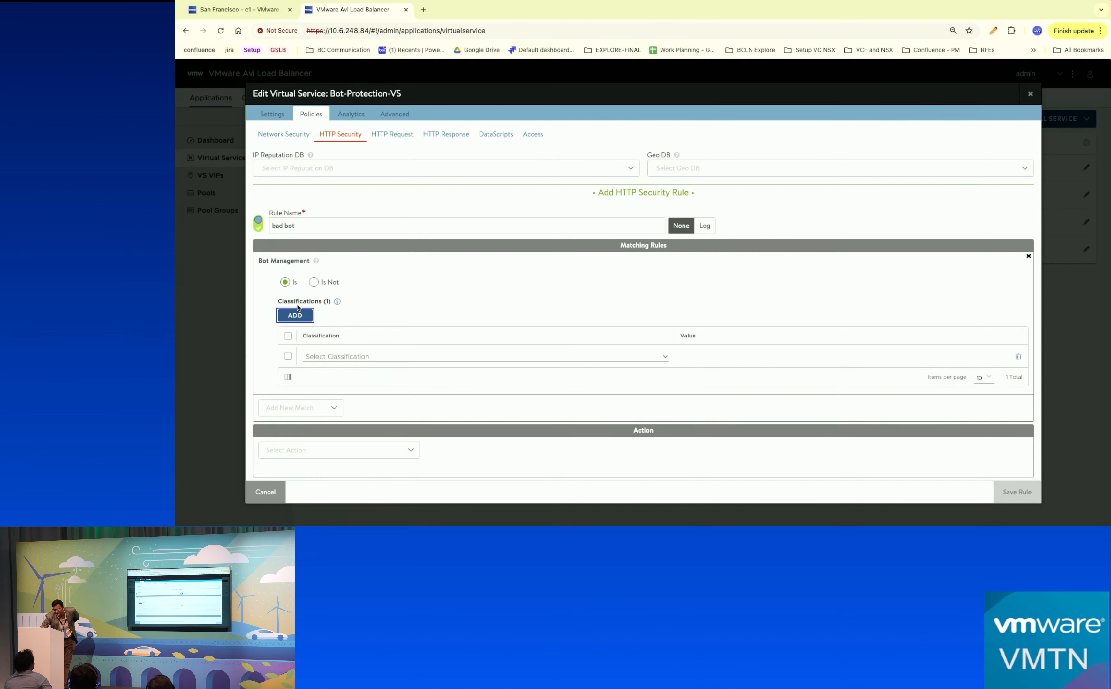
pyautogui.click(297, 314)
pyautogui.scroll(-2, 406, 342)
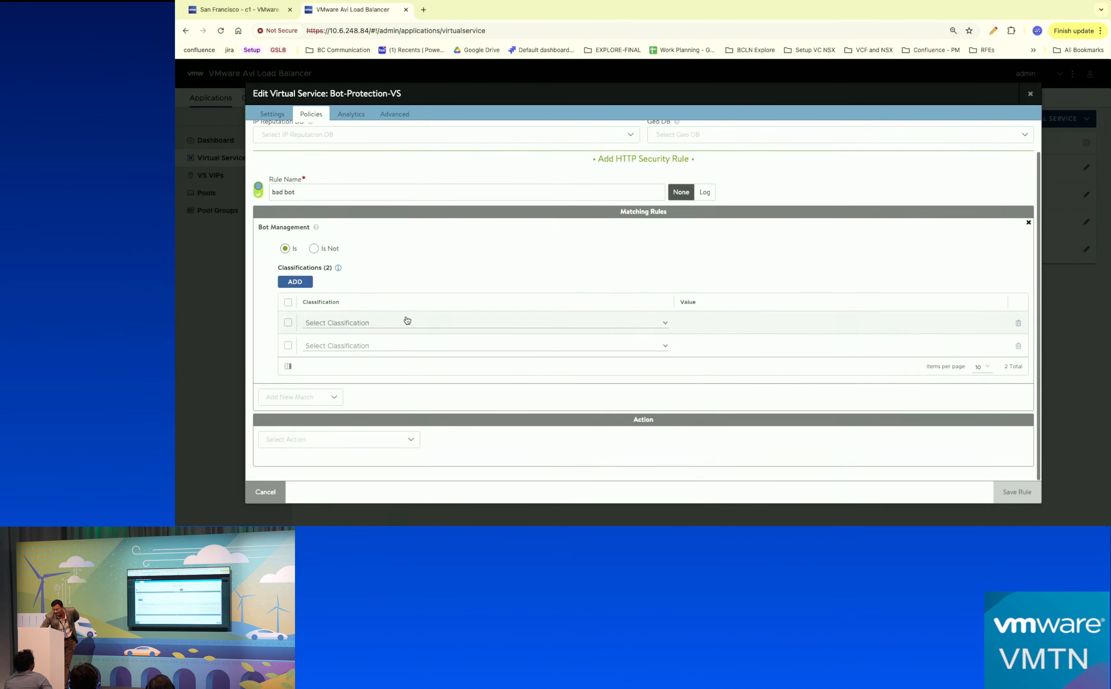
pyautogui.click(406, 322)
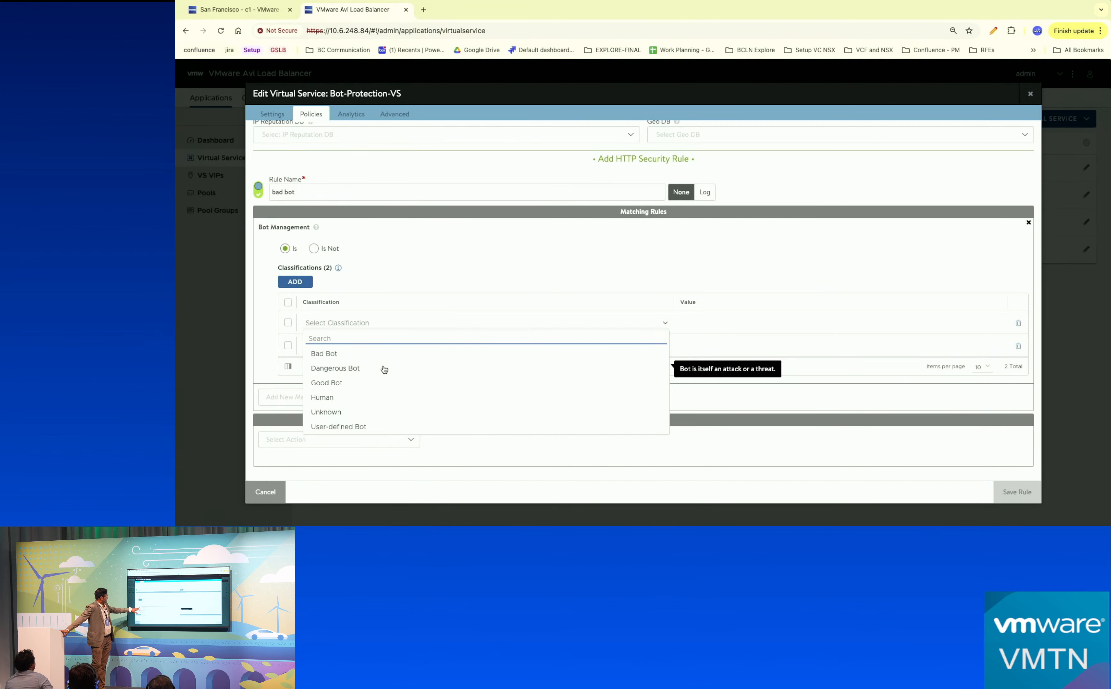
pyautogui.click(359, 354)
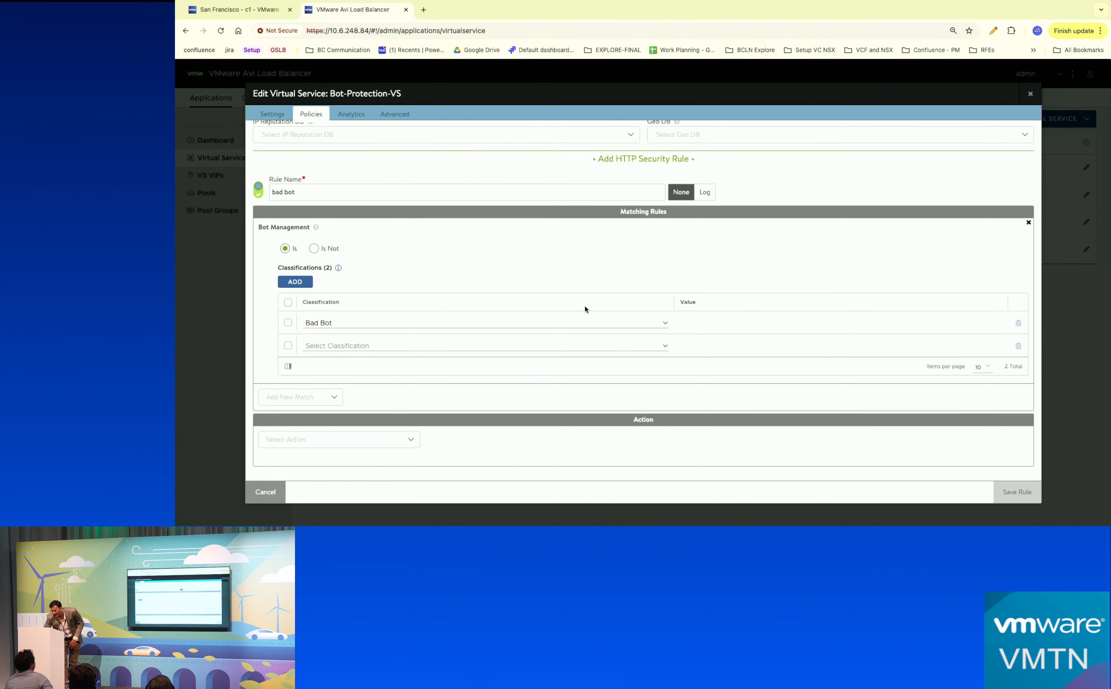
pyautogui.click(383, 435)
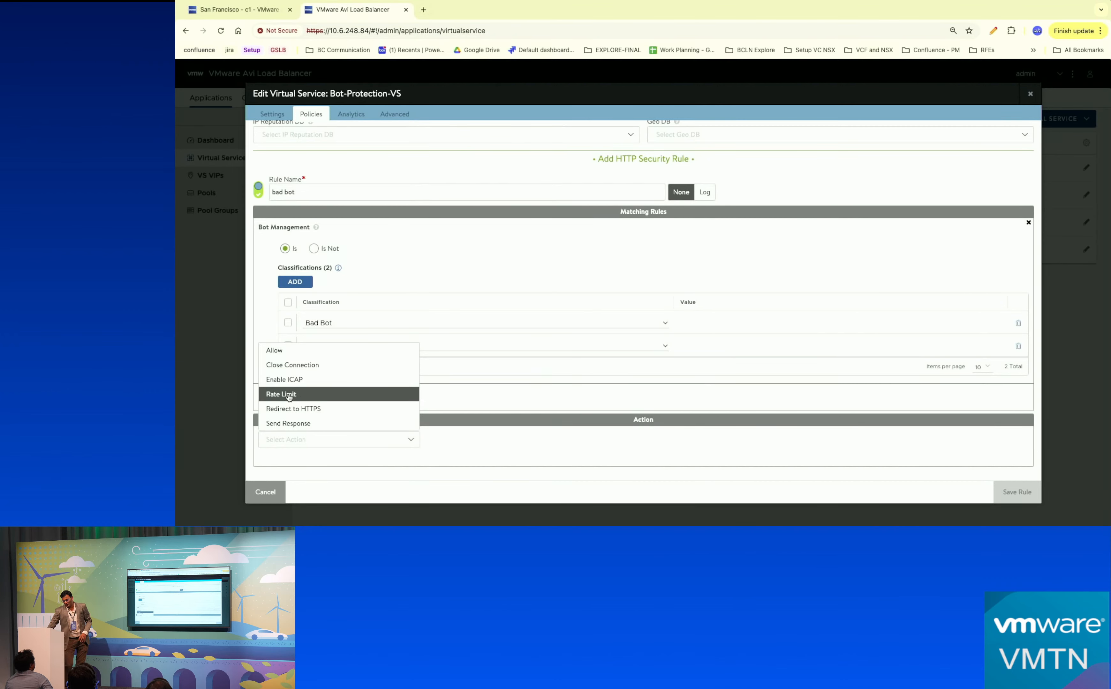
pyautogui.click(289, 396)
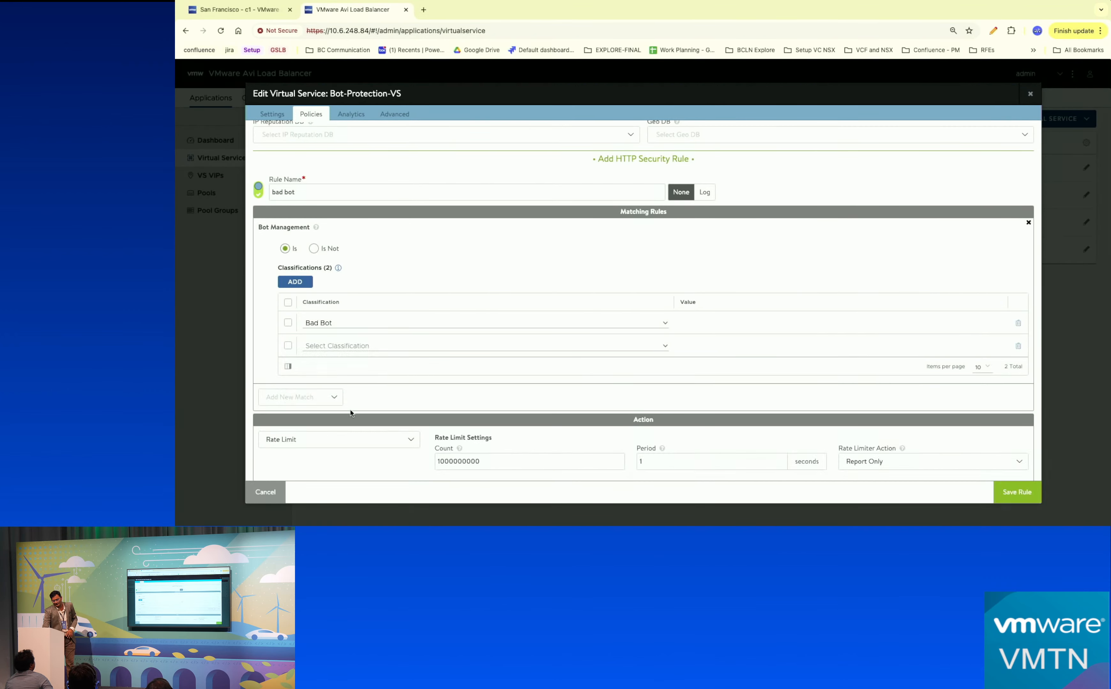
pyautogui.scroll(-1, 408, 406)
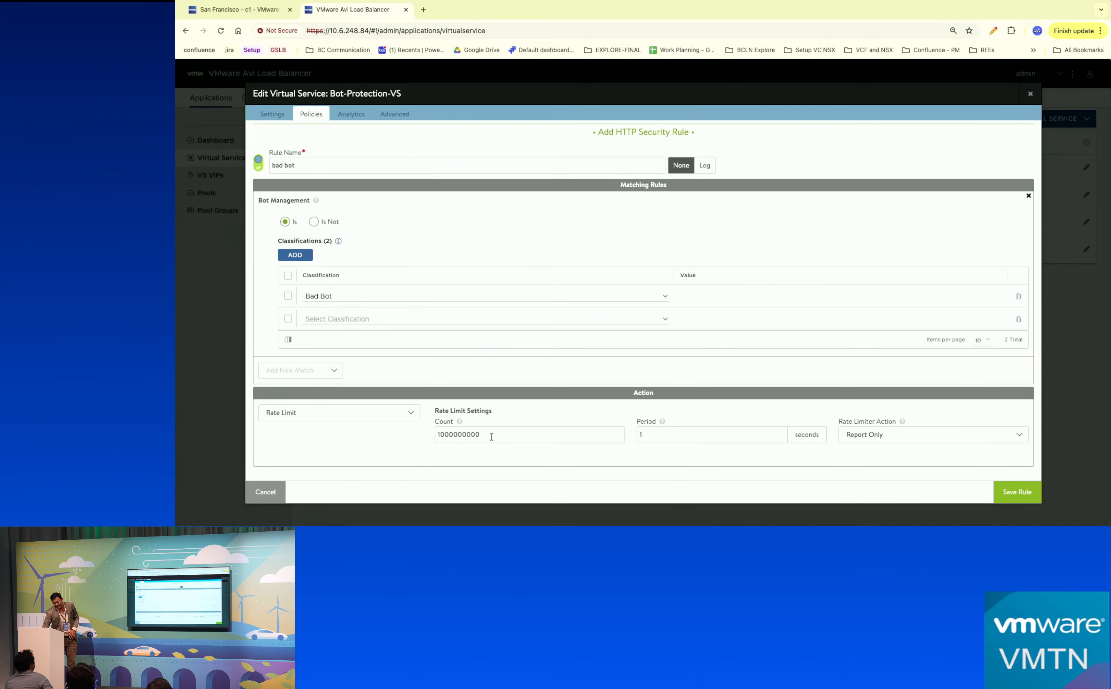
pyautogui.click(279, 488)
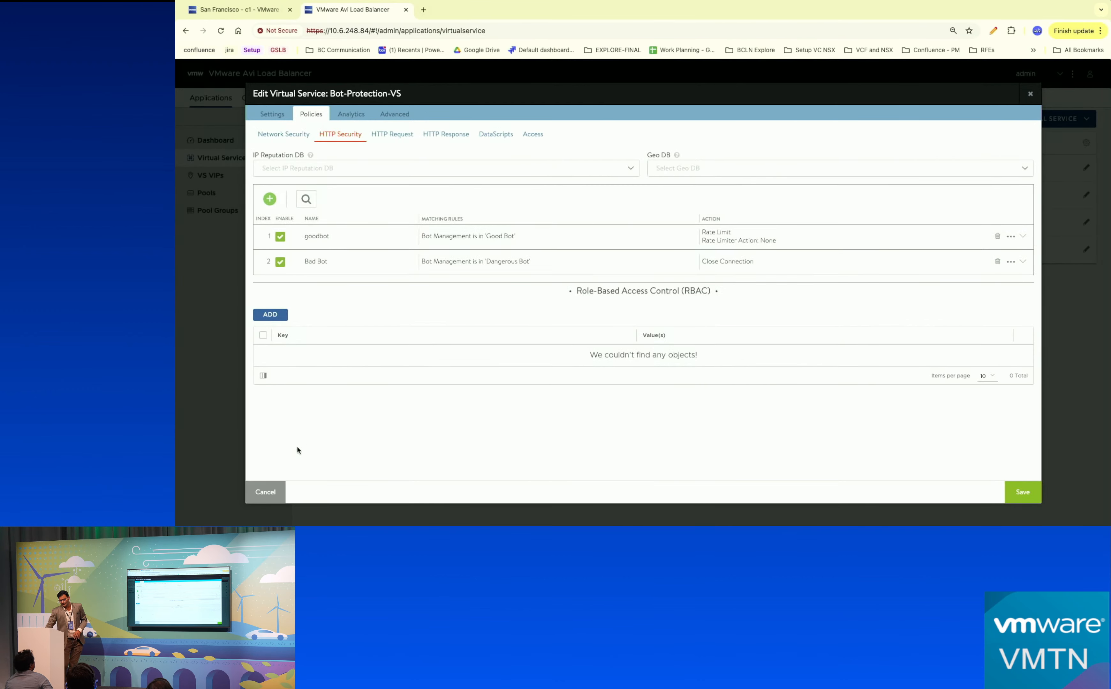
# Discard Bot-Protection-VS changes and open Ratelimit-VS for editing from the Virtual Services list.
pyautogui.click(263, 493)
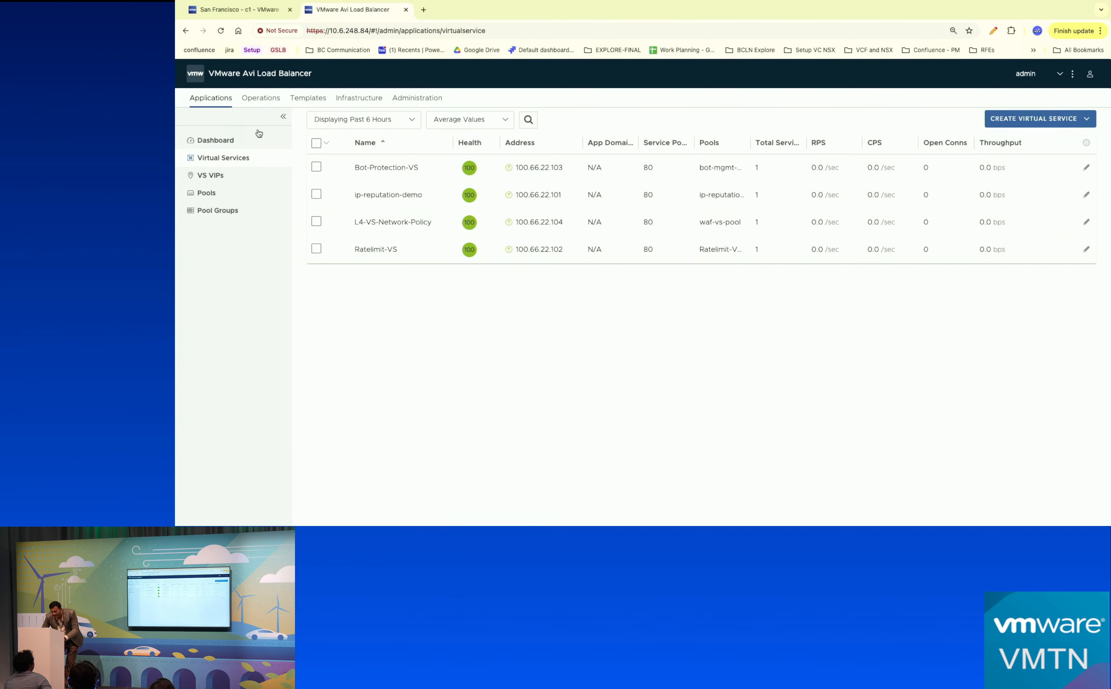
pyautogui.click(220, 158)
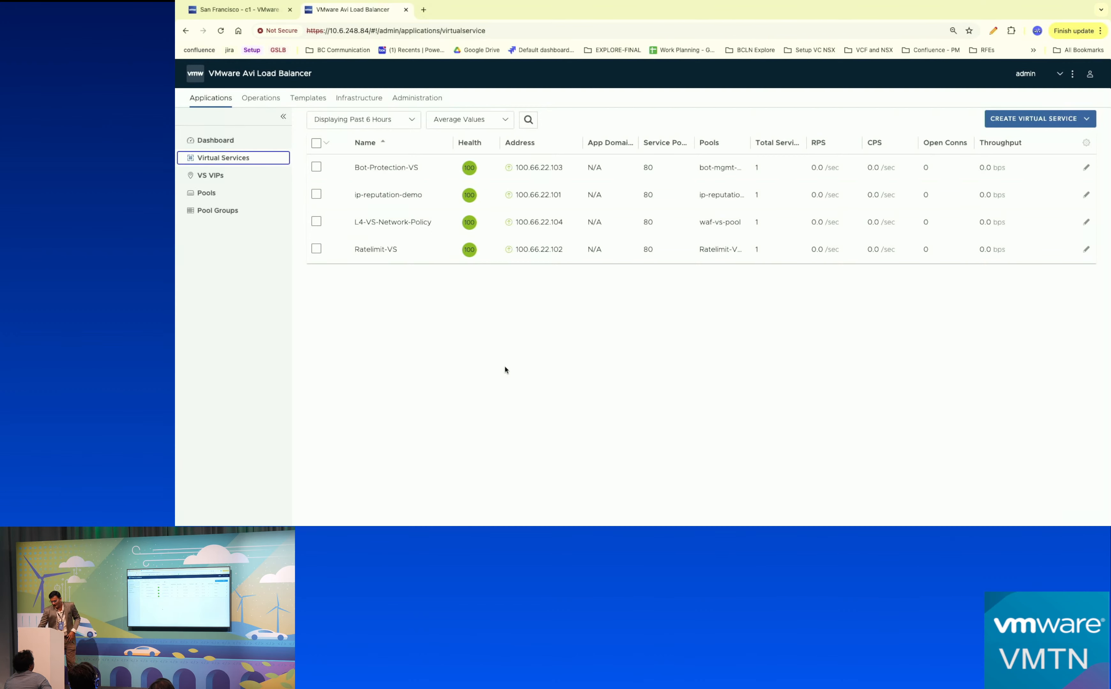
pyautogui.click(1085, 249)
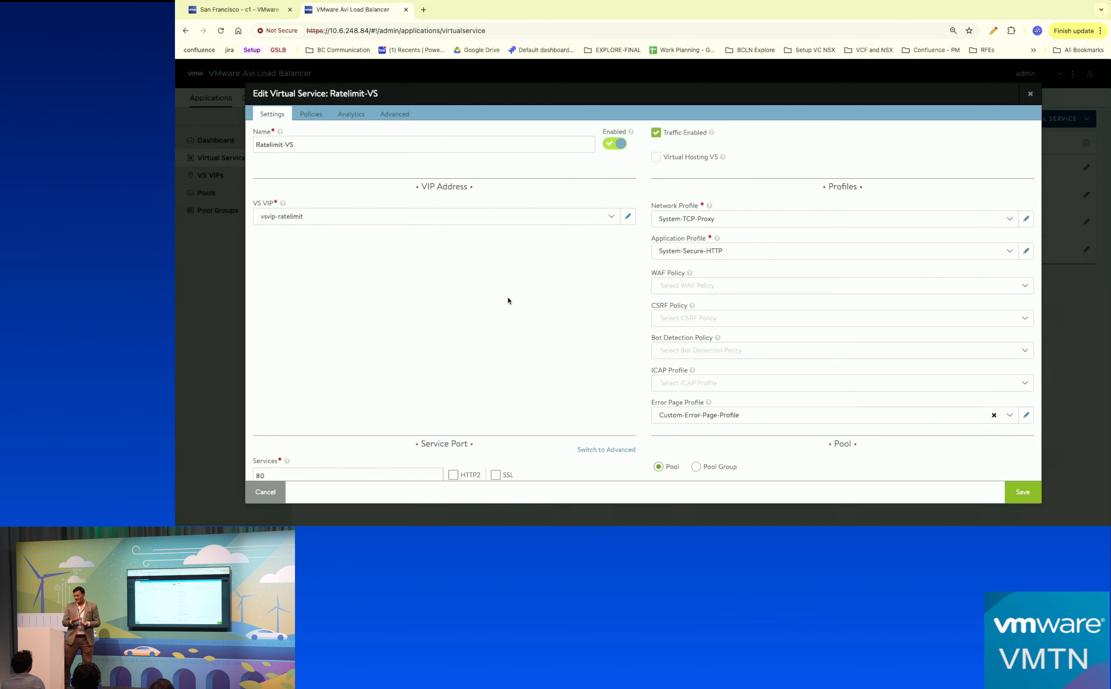
# Show Ratelimit-VS's empty HTTP request policies, briefly checking its HTTP security rules.
pyautogui.click(311, 115)
pyautogui.click(393, 137)
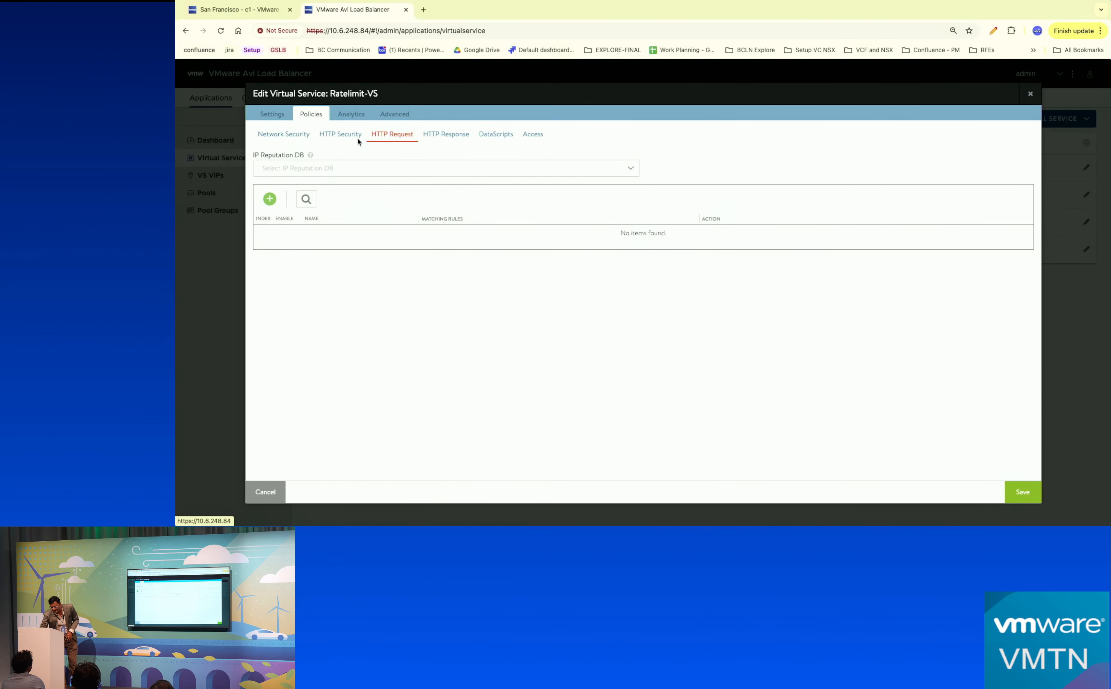
pyautogui.click(345, 137)
pyautogui.click(403, 133)
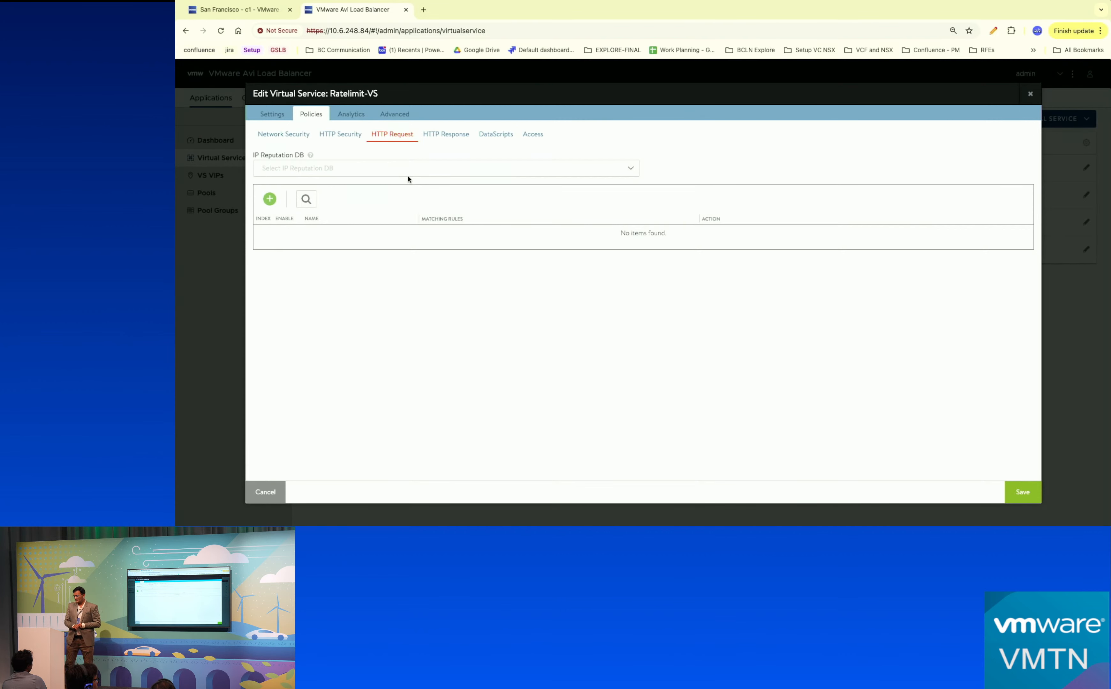
# View Ratelimit-VS's DataScripts list, which is currently empty.
pyautogui.click(504, 135)
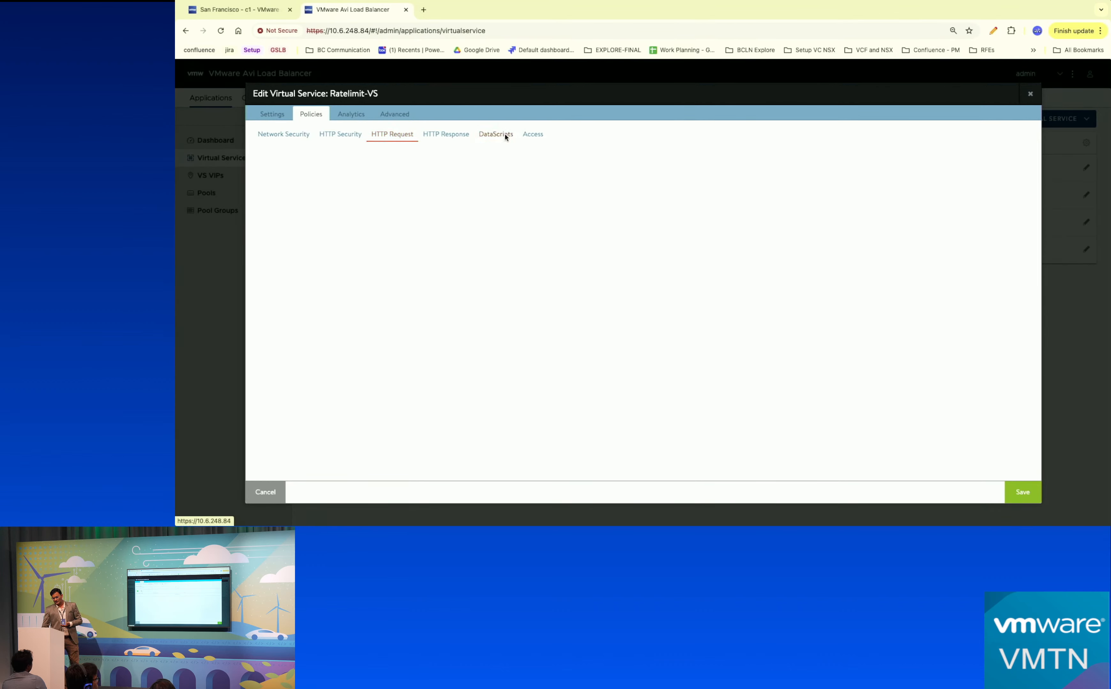